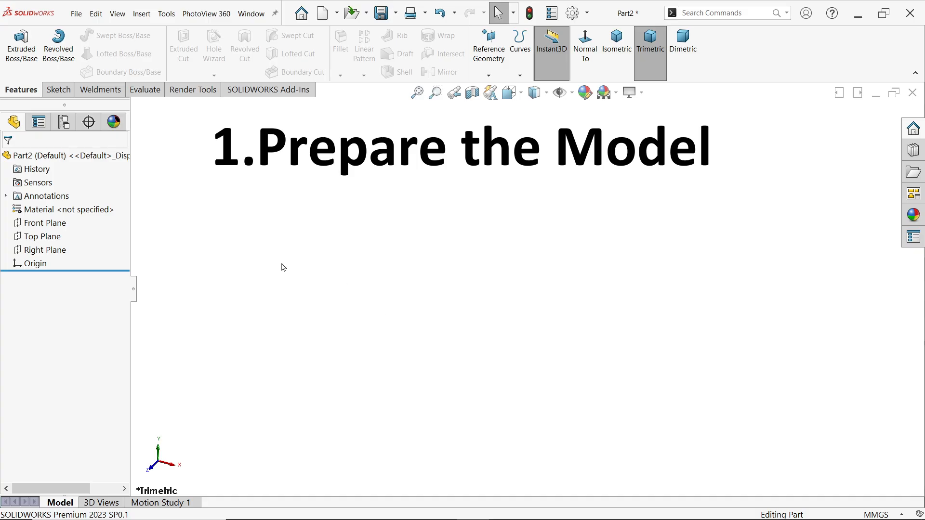
- Start a sketch on the Front Plane and draw two centerlines from the origin, one vertical about 91 mm long and one horizontal
{"action": "left_click", "coordinate": [82, 224]}
{"action": "left_click", "coordinate": [87, 207]}
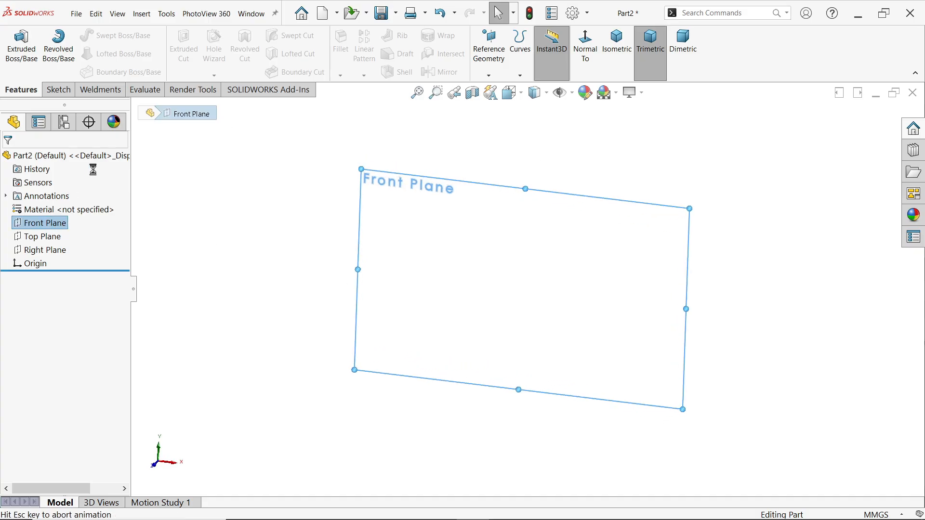
{"action": "left_click", "coordinate": [90, 36]}
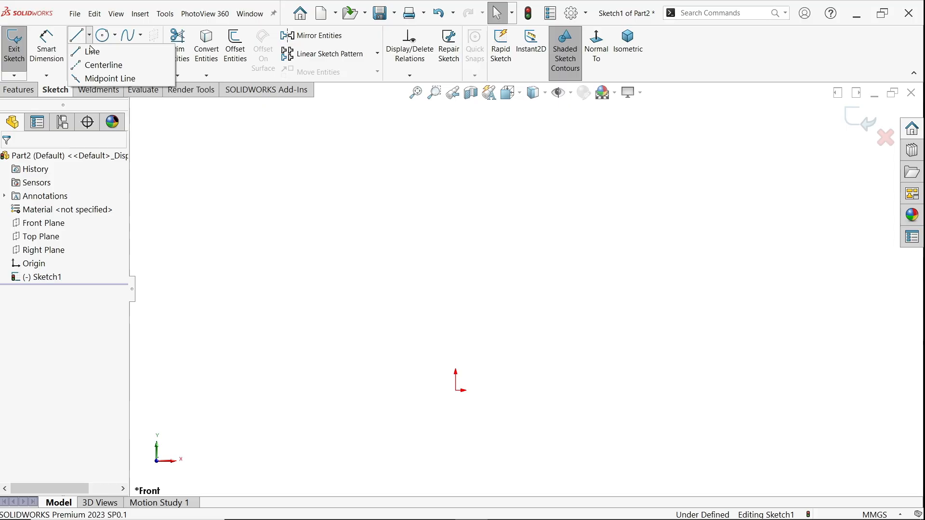
{"action": "left_click", "coordinate": [96, 64]}
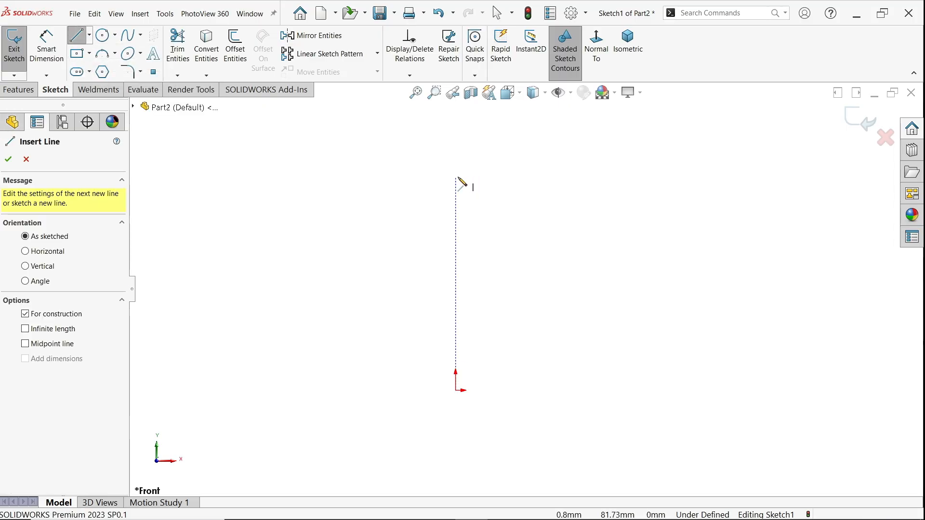
{"action": "left_click", "coordinate": [456, 154]}
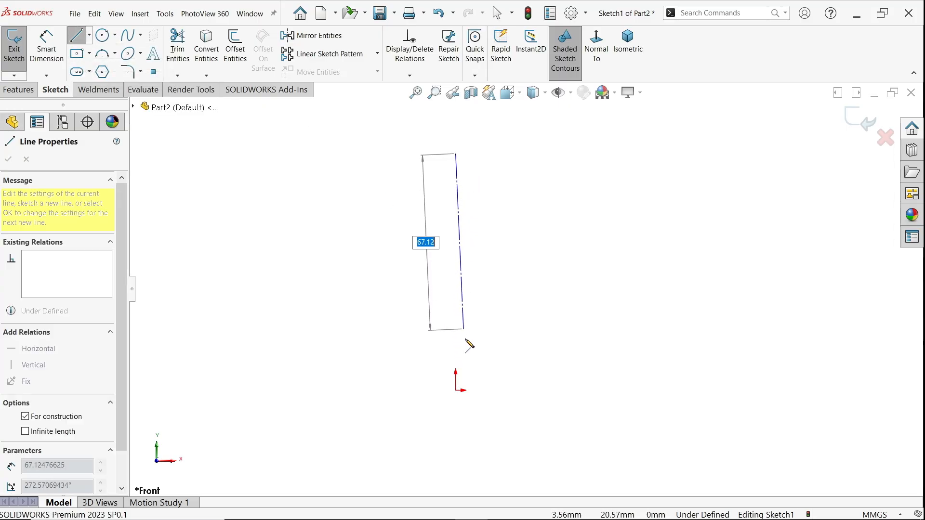
{"action": "left_click", "coordinate": [455, 390]}
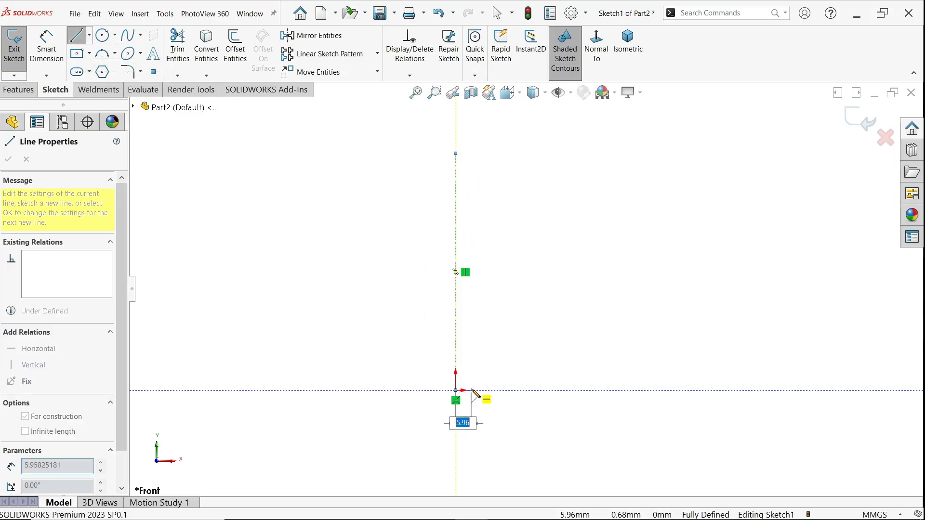
{"action": "left_click", "coordinate": [566, 390]}
{"action": "key", "text": "Escape"}
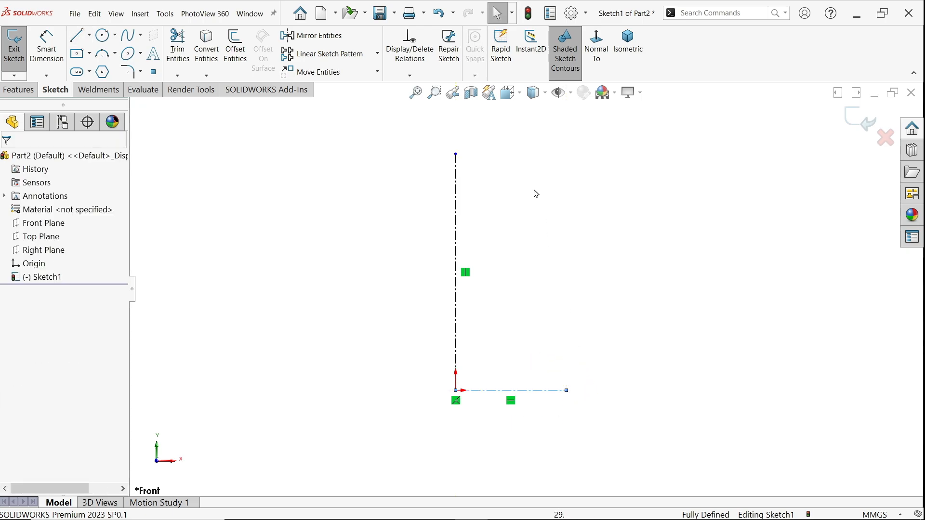
- Draw the half-profile: a top line about 45 mm long, a short vertical line, a tangent arc to the horizontal centerline, and a line to the origin
{"action": "key", "text": "f"}
{"action": "left_click", "coordinate": [77, 39]}
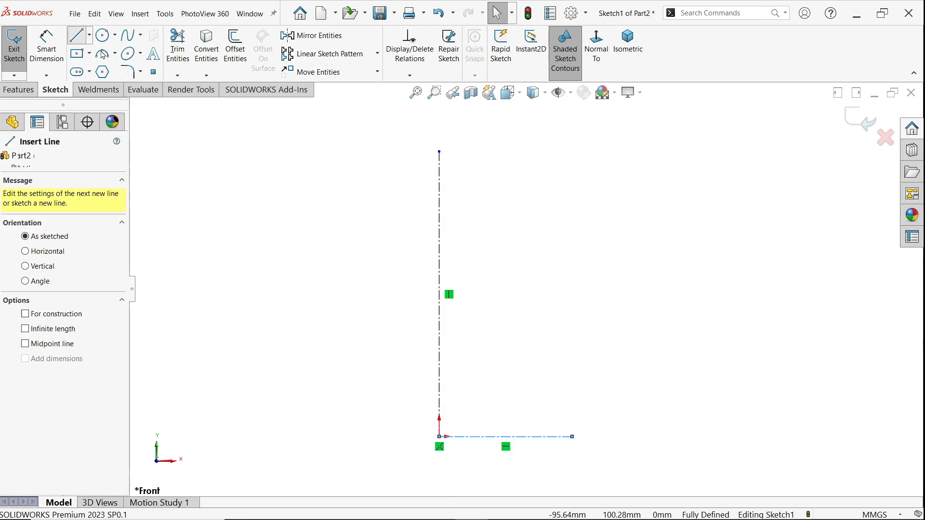
{"action": "left_click", "coordinate": [439, 152]}
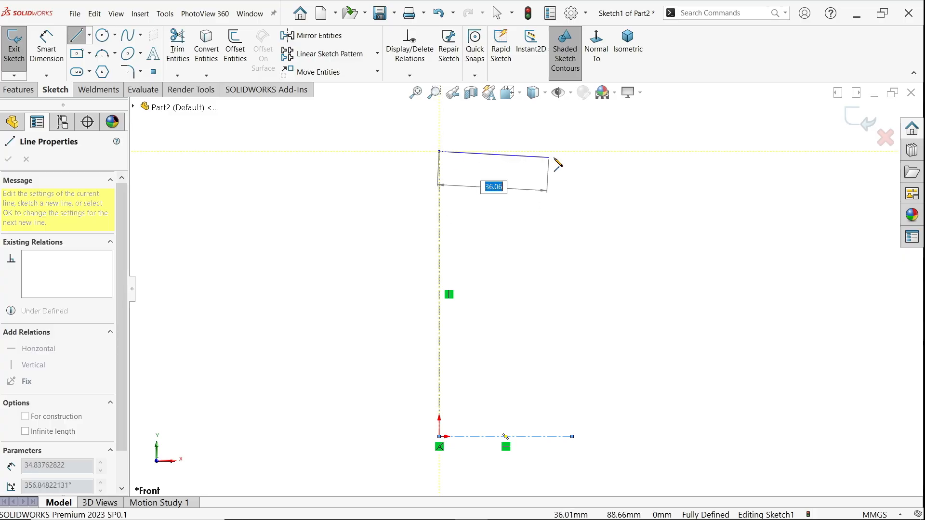
{"action": "left_click", "coordinate": [582, 152]}
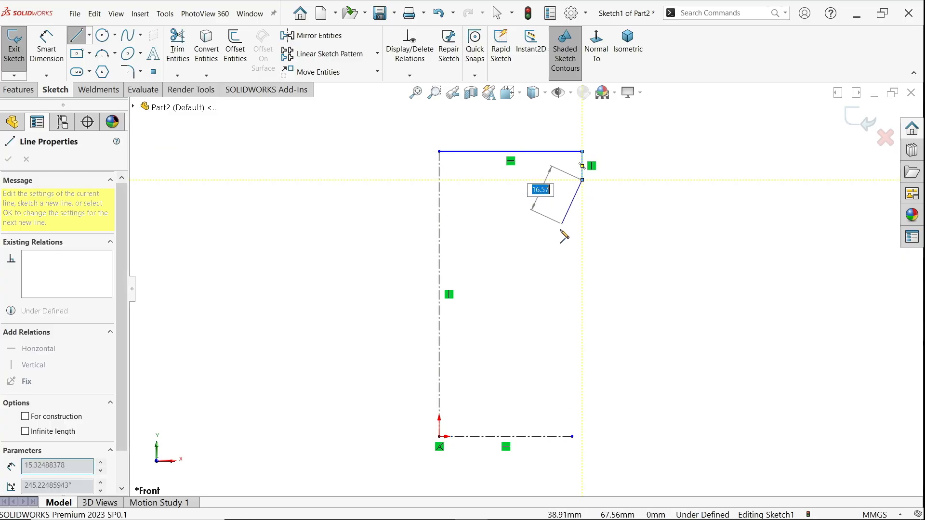
{"action": "left_click", "coordinate": [582, 180]}
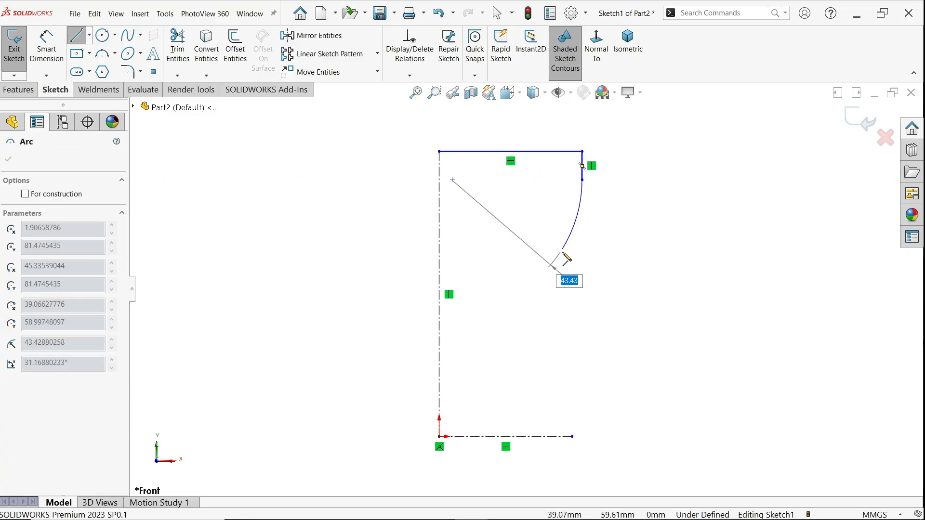
{"action": "left_click", "coordinate": [544, 437]}
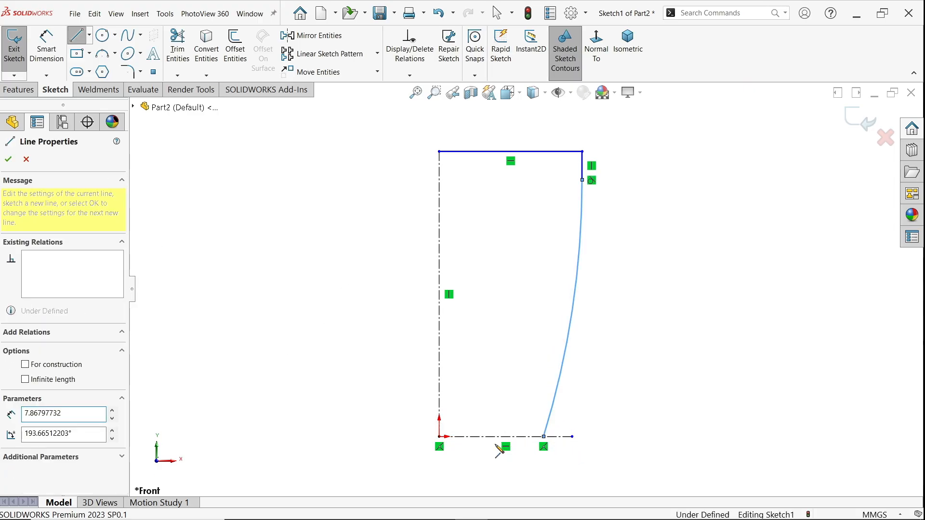
{"action": "left_click", "coordinate": [439, 437]}
{"action": "key", "text": "Escape"}
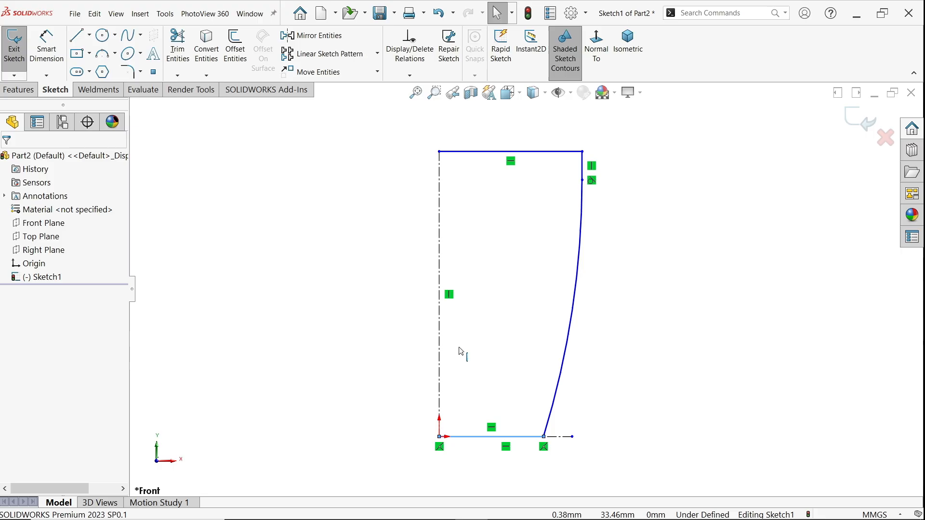
- Dimension the vertical centerline at 80 mm and the profile's top line at 40 mm
{"action": "left_click", "coordinate": [47, 45]}
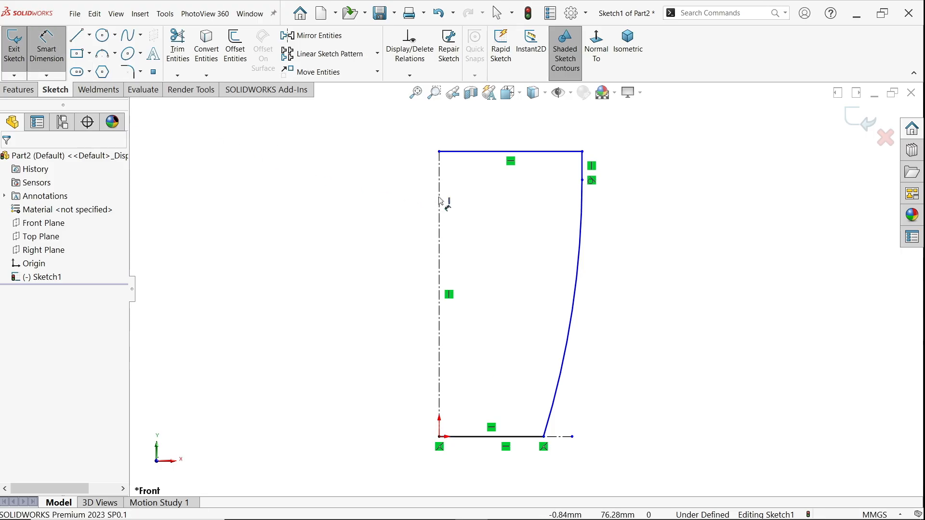
{"action": "left_click", "coordinate": [439, 225]}
{"action": "left_click", "coordinate": [344, 251]}
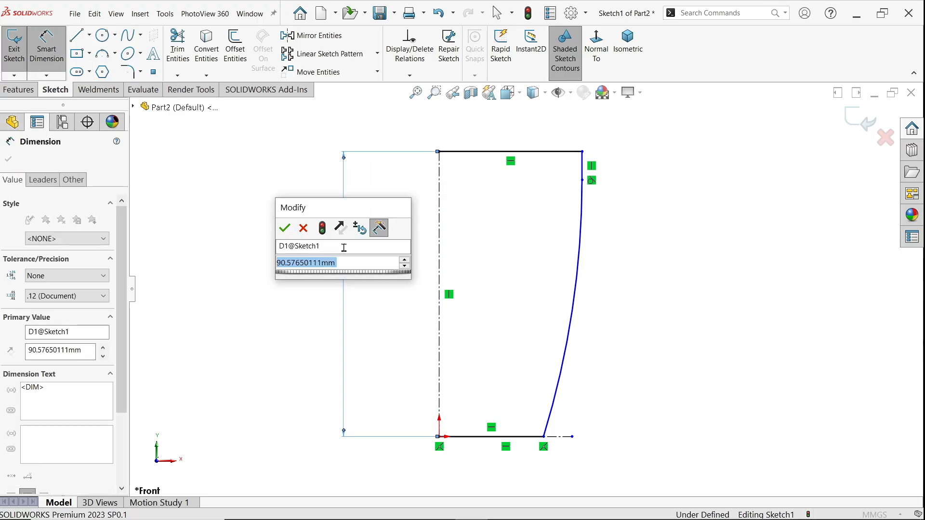
{"action": "type", "text": "80"}
{"action": "left_click", "coordinate": [285, 229]}
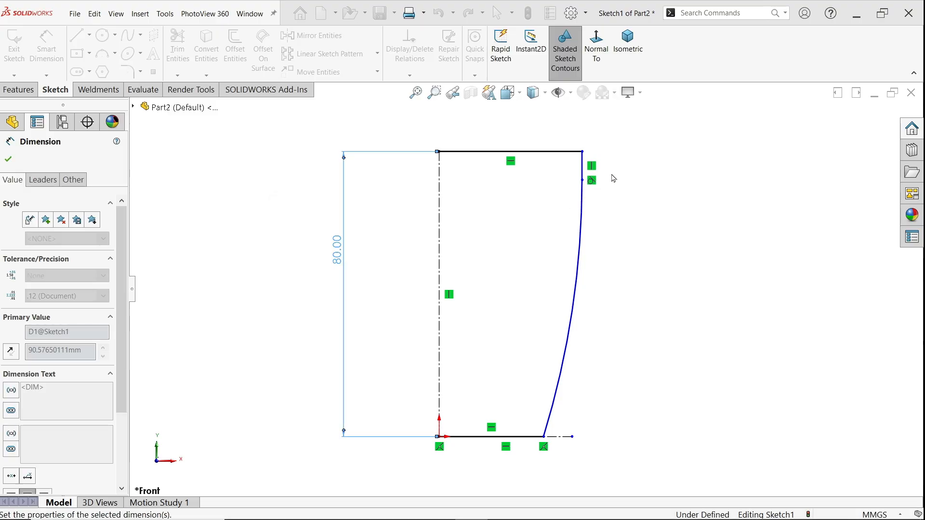
{"action": "left_click", "coordinate": [562, 152]}
{"action": "left_click", "coordinate": [528, 128]}
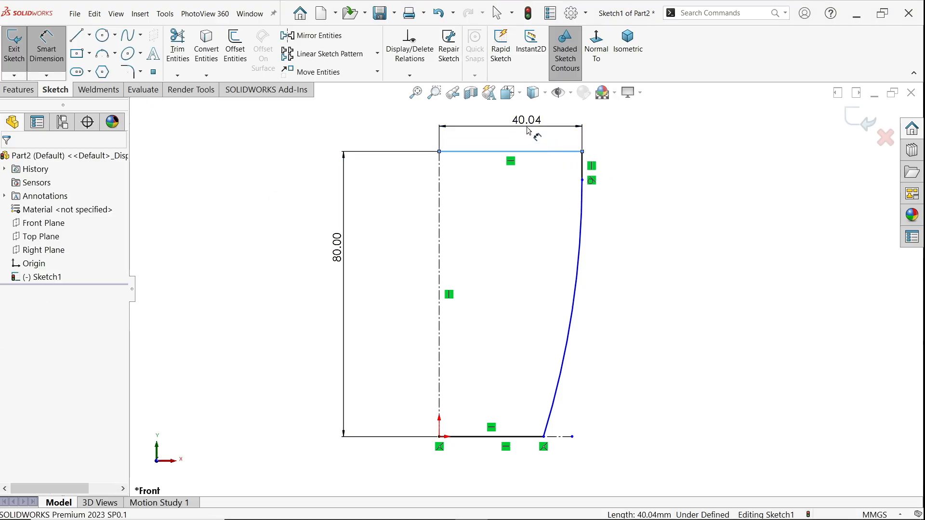
{"action": "type", "text": "40"}
{"action": "key", "text": "Return"}
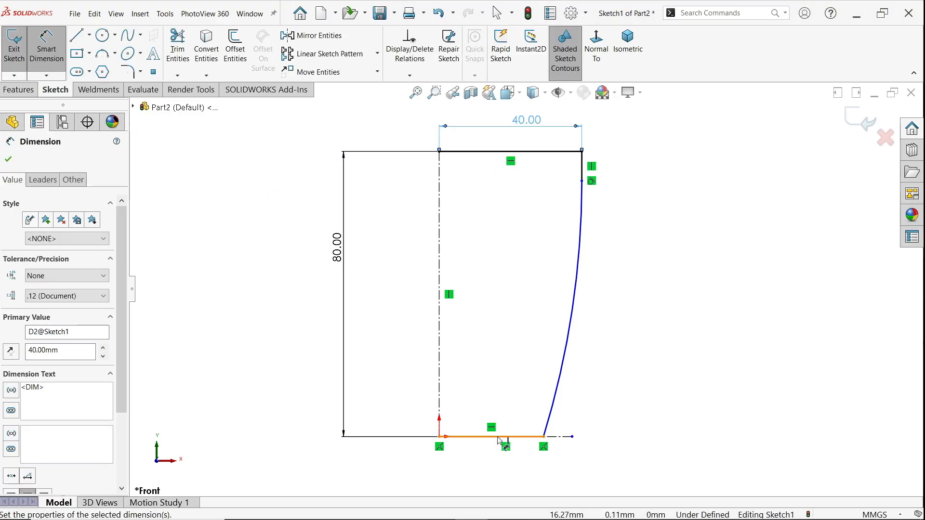
- Dimension the profile's bottom line at 25 mm and finish dimensioning
{"action": "scroll", "coordinate": [497, 445], "scroll_direction": "down", "scroll_amount": 2}
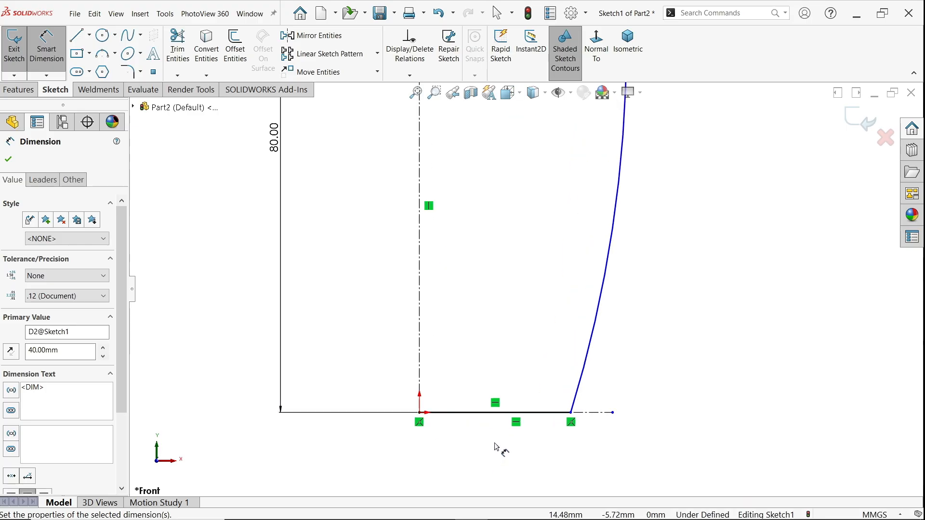
{"action": "left_click", "coordinate": [501, 414]}
{"action": "left_click", "coordinate": [496, 445]}
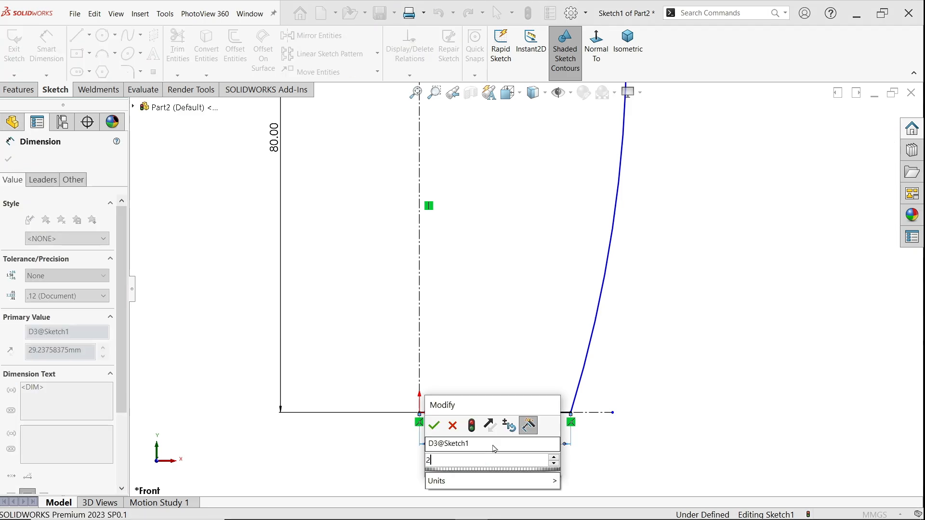
{"action": "type", "text": "25"}
{"action": "left_click", "coordinate": [434, 425]}
{"action": "key", "text": "f"}
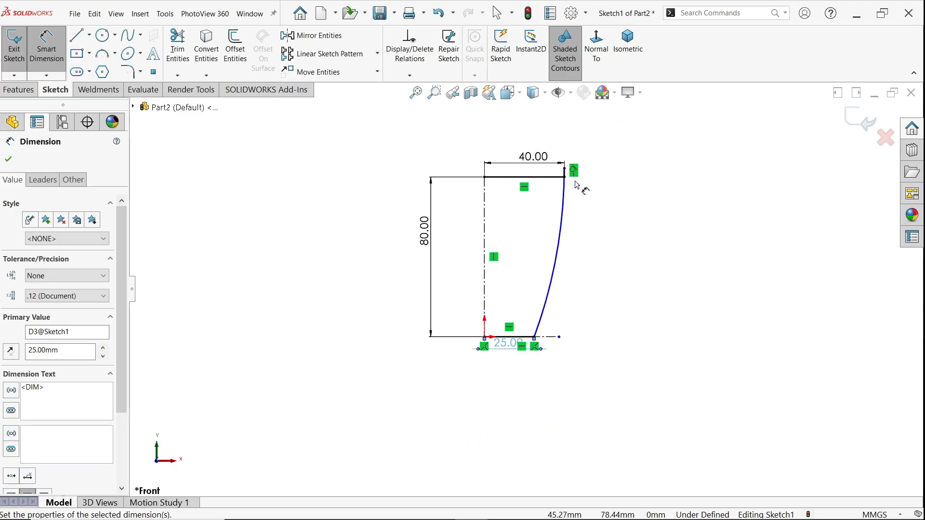
{"action": "left_click", "coordinate": [8, 161]}
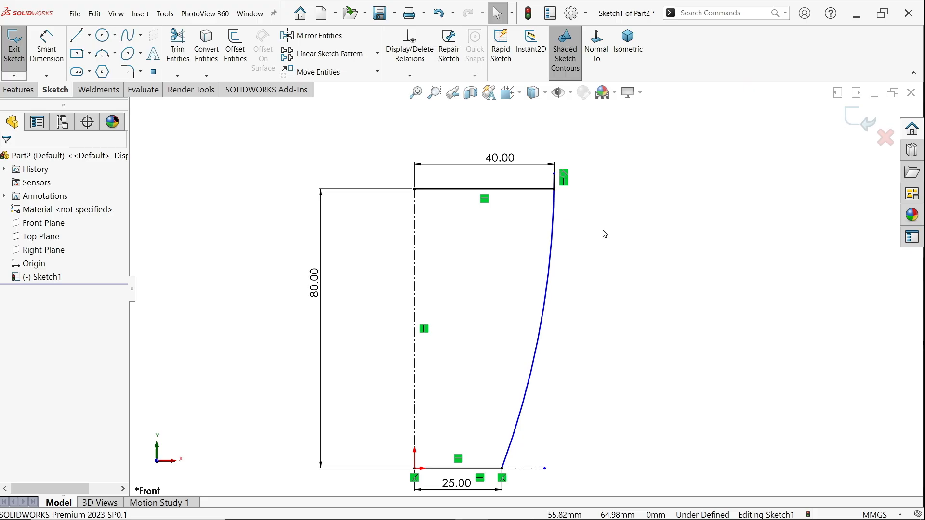
- Move the junction of the short vertical line and the arc down below the profile's top line
{"action": "scroll", "coordinate": [554, 182], "scroll_direction": "down", "scroll_amount": 2}
{"action": "left_click_drag", "start_coordinate": [557, 167], "coordinate": [557, 230]}
{"action": "left_click", "coordinate": [48, 52]}
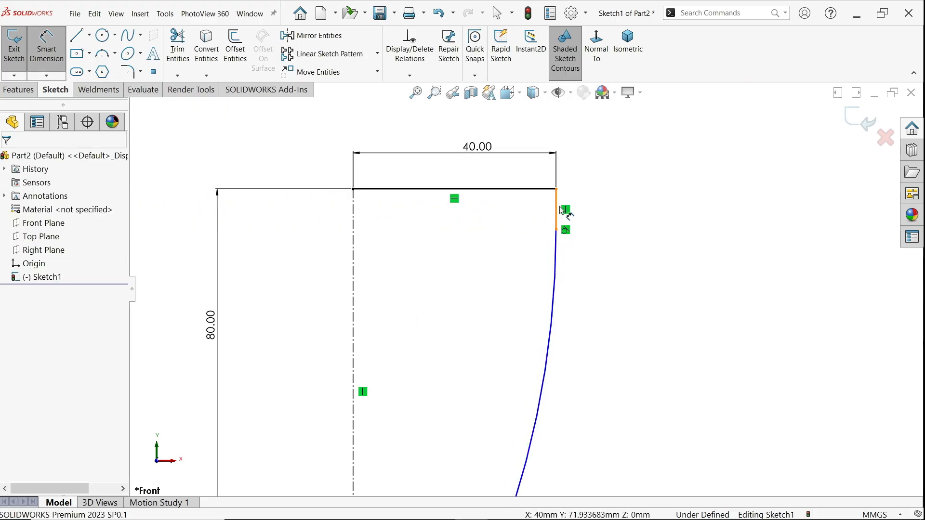
{"action": "key", "text": "Escape"}
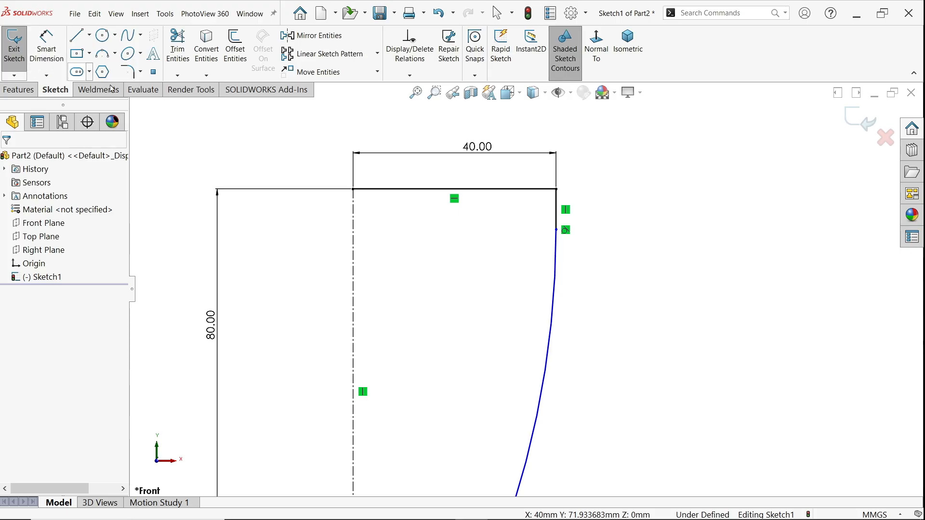
- Delete the solid bottom line between the origin and the arc's lower end
{"action": "scroll", "coordinate": [477, 374], "scroll_direction": "up", "scroll_amount": 2}
{"action": "scroll", "coordinate": [499, 387], "scroll_direction": "down", "scroll_amount": 4}
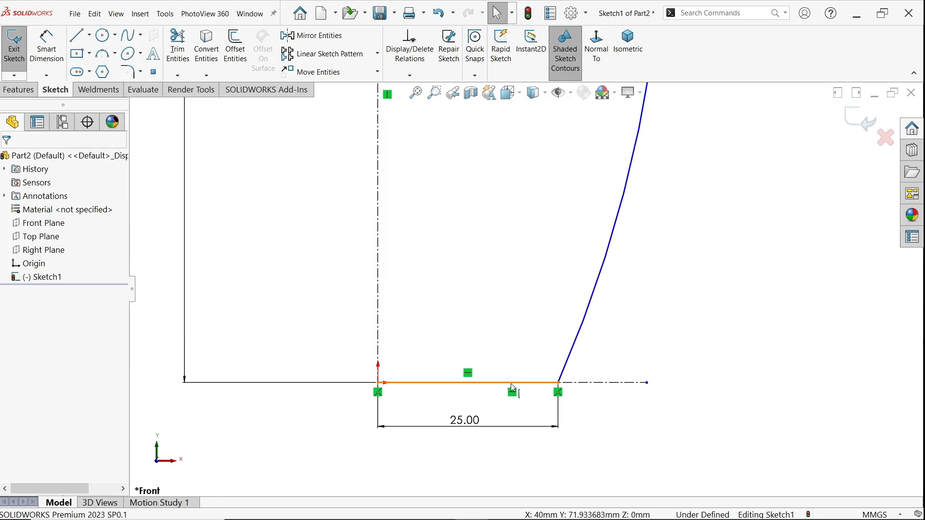
{"action": "left_click", "coordinate": [512, 384]}
{"action": "key", "text": "Escape"}
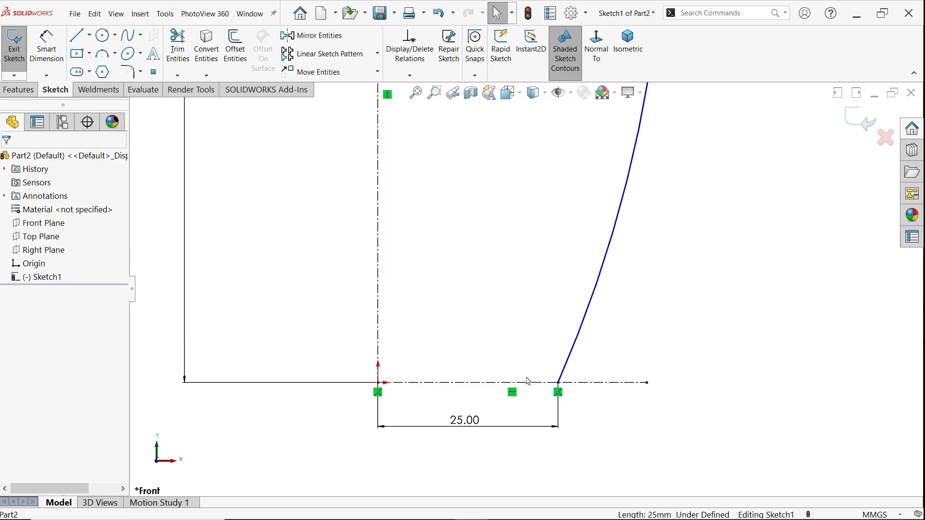
- Draw a stepped bottom from the vertical centerline: a raised horizontal line about 9.6 mm, a sloped line, and a base line about 12.8 mm to the arc's end
{"action": "left_click", "coordinate": [75, 43]}
{"action": "scroll", "coordinate": [359, 345], "scroll_direction": "down", "scroll_amount": 2}
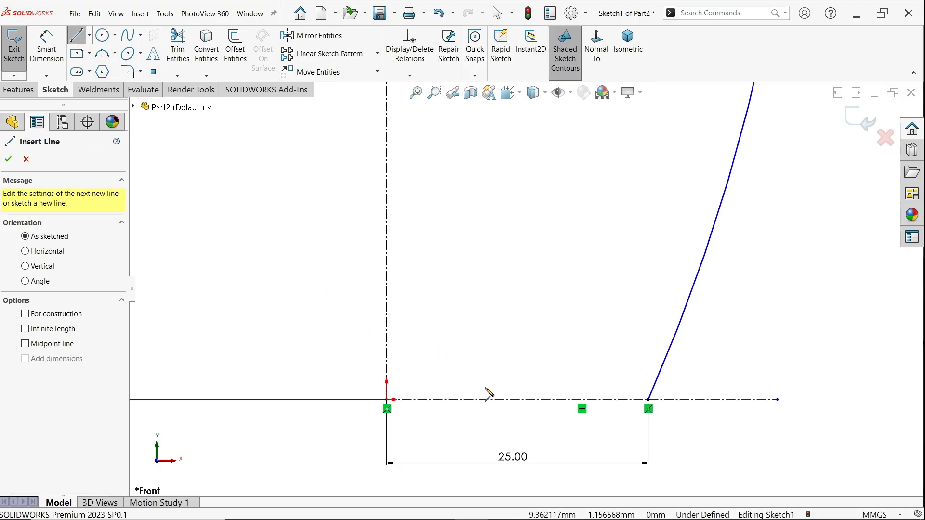
{"action": "left_click", "coordinate": [387, 357]}
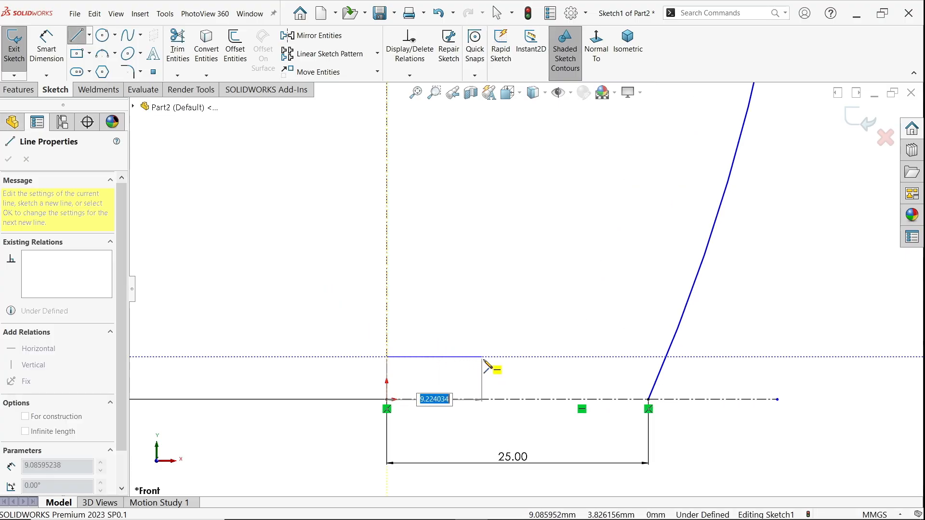
{"action": "left_click", "coordinate": [487, 357]}
{"action": "left_click", "coordinate": [515, 400]}
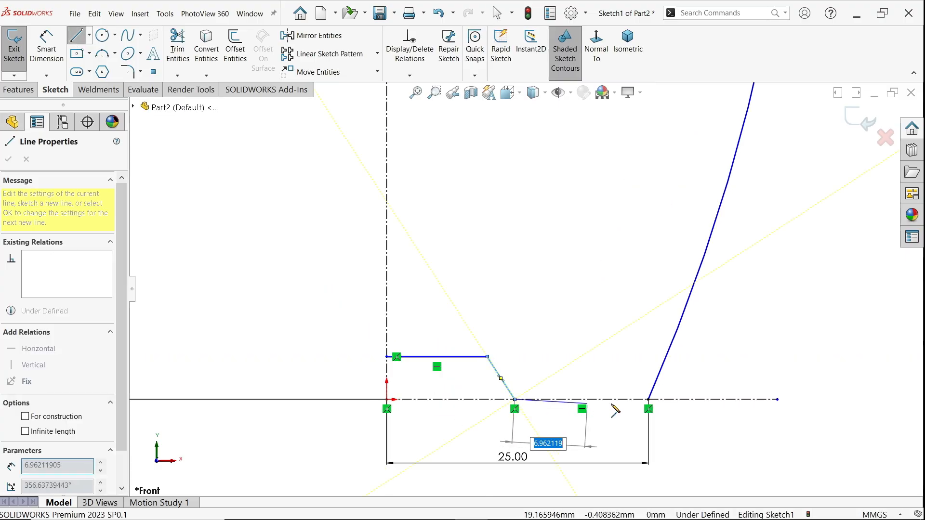
{"action": "left_click", "coordinate": [648, 400]}
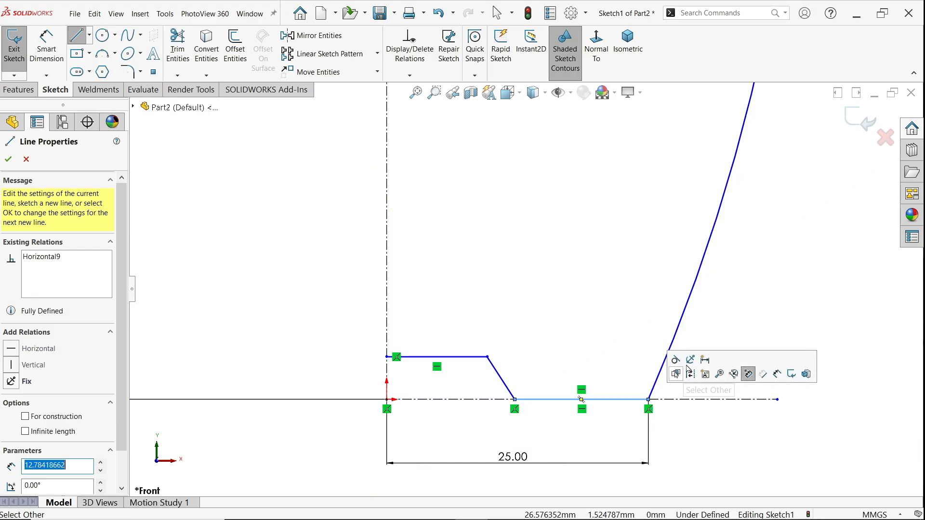
{"action": "key", "text": "Escape"}
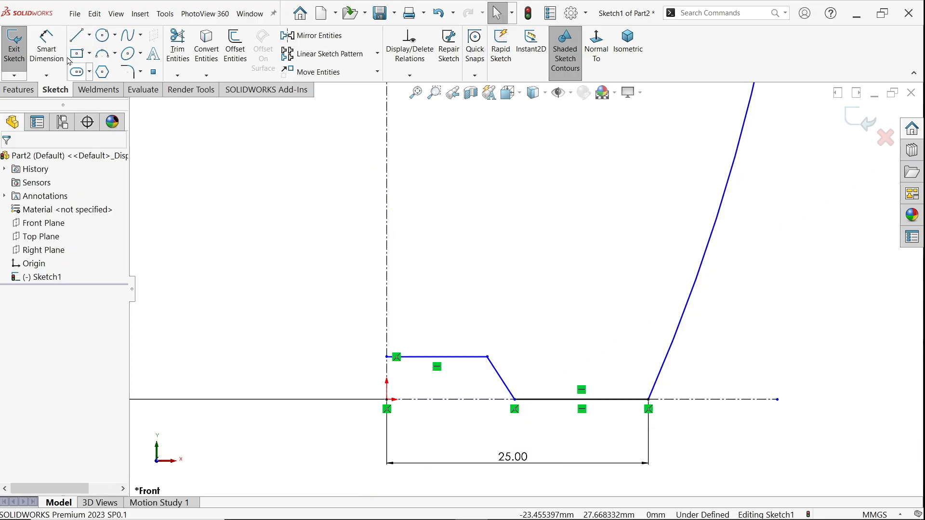
- Dimension the raised horizontal line and the base line of the stepped bottom at 10 mm each
{"action": "left_click", "coordinate": [46, 48]}
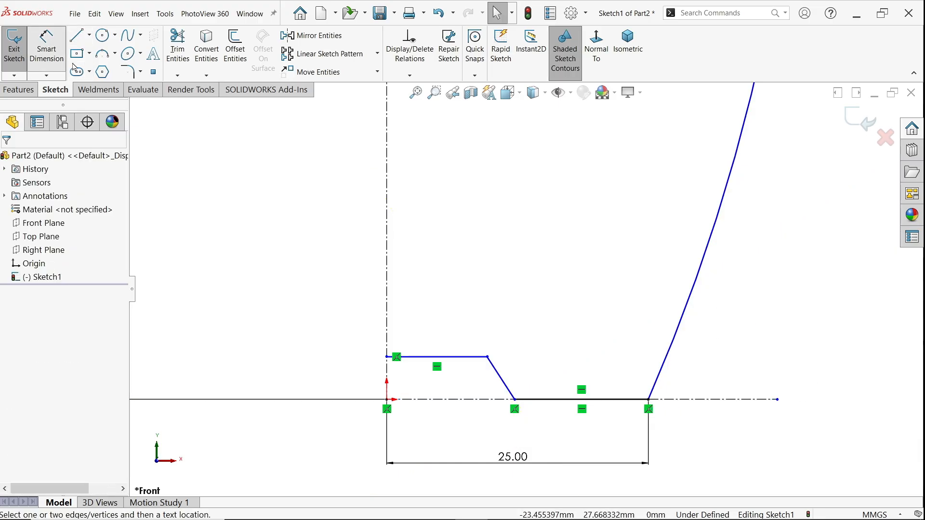
{"action": "left_click", "coordinate": [450, 357]}
{"action": "left_click", "coordinate": [446, 331]}
{"action": "type", "text": "10"}
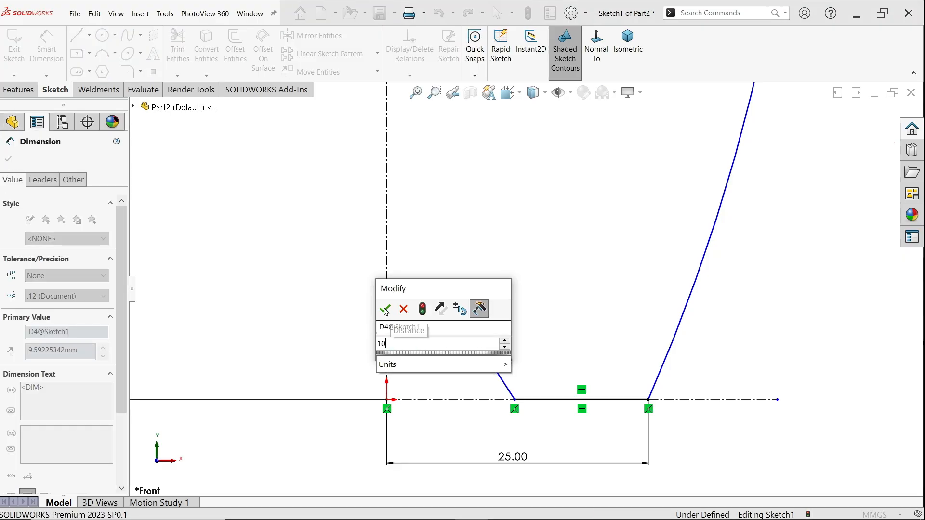
{"action": "left_click", "coordinate": [385, 309]}
{"action": "left_click", "coordinate": [576, 399]}
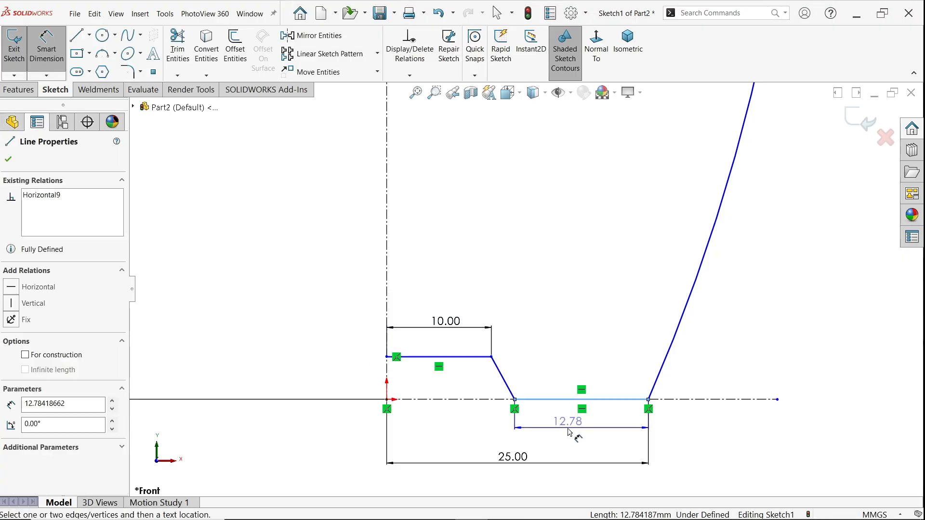
{"action": "left_click", "coordinate": [569, 432]}
{"action": "type", "text": "10"}
{"action": "key", "text": "Return"}
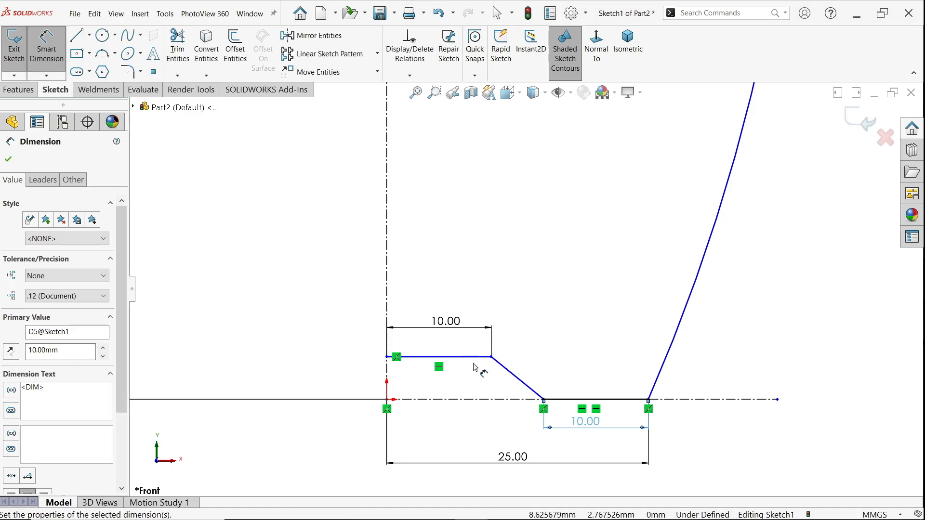
- Dimension the height of the raised horizontal line above the horizontal construction line at 4 mm
{"action": "left_click", "coordinate": [477, 358]}
{"action": "left_click", "coordinate": [471, 401]}
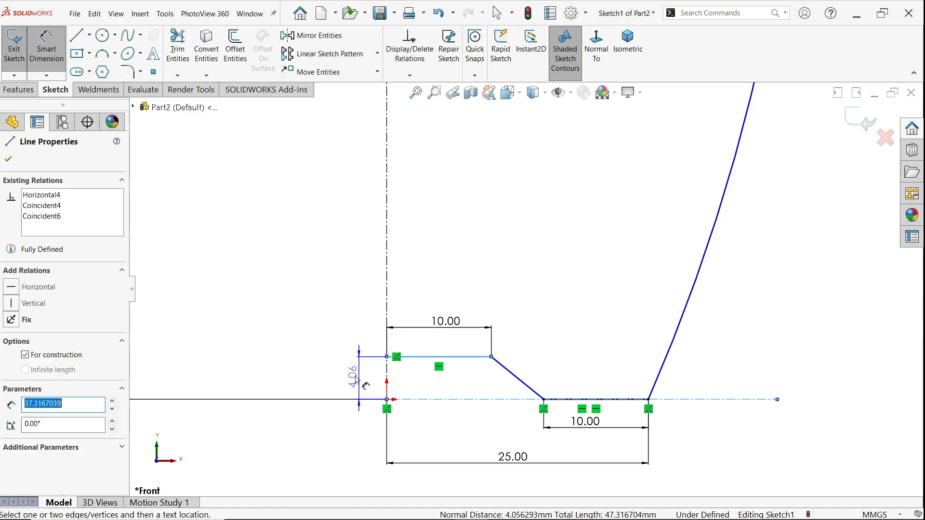
{"action": "left_click", "coordinate": [367, 378]}
{"action": "type", "text": "4"}
{"action": "left_click", "coordinate": [297, 357]}
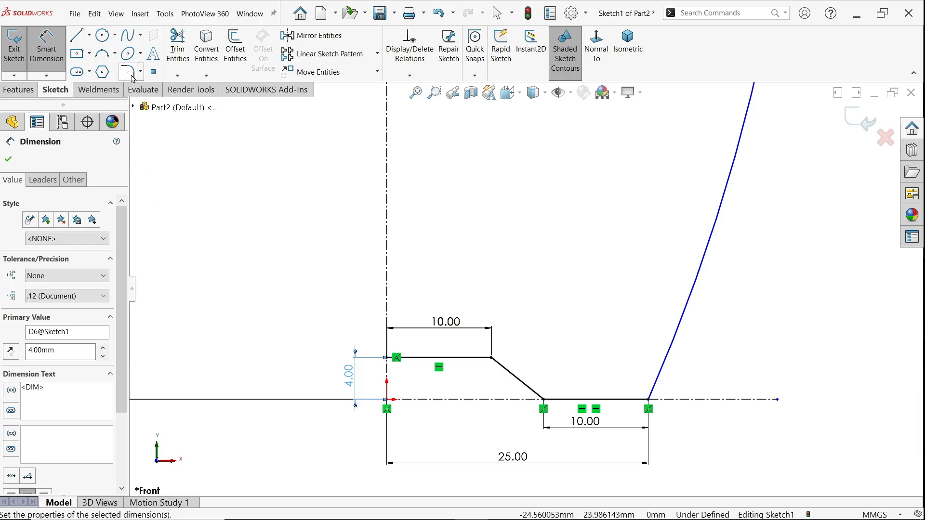
- Dimension the short vertical line at the upper end of the arc at 10 mm
{"action": "scroll", "coordinate": [584, 207], "scroll_direction": "up", "scroll_amount": 4}
{"action": "scroll", "coordinate": [598, 164], "scroll_direction": "down", "scroll_amount": 2}
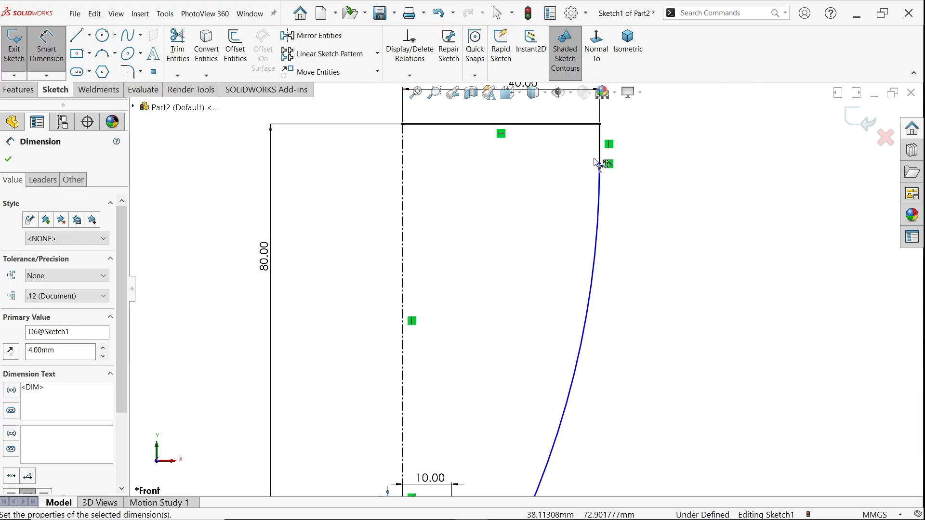
{"action": "left_click", "coordinate": [601, 145]}
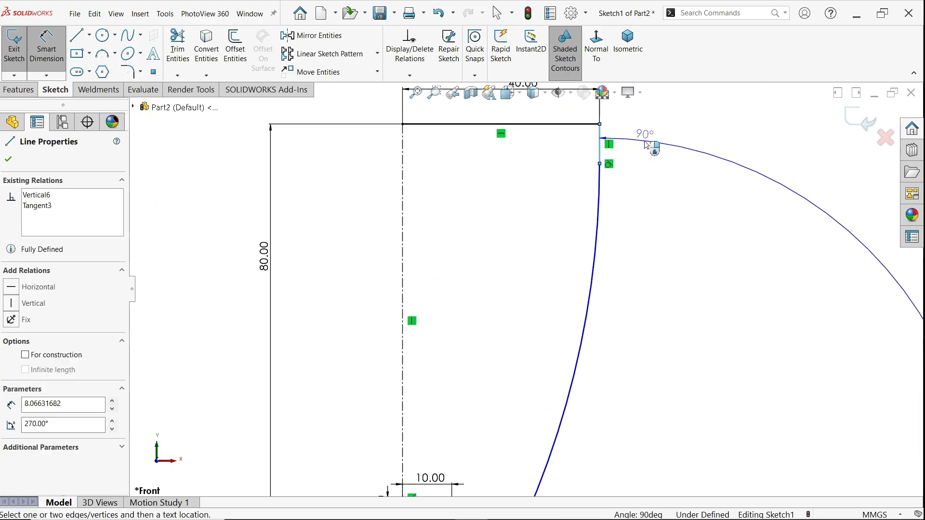
{"action": "left_click", "coordinate": [666, 148]}
{"action": "type", "text": "10"}
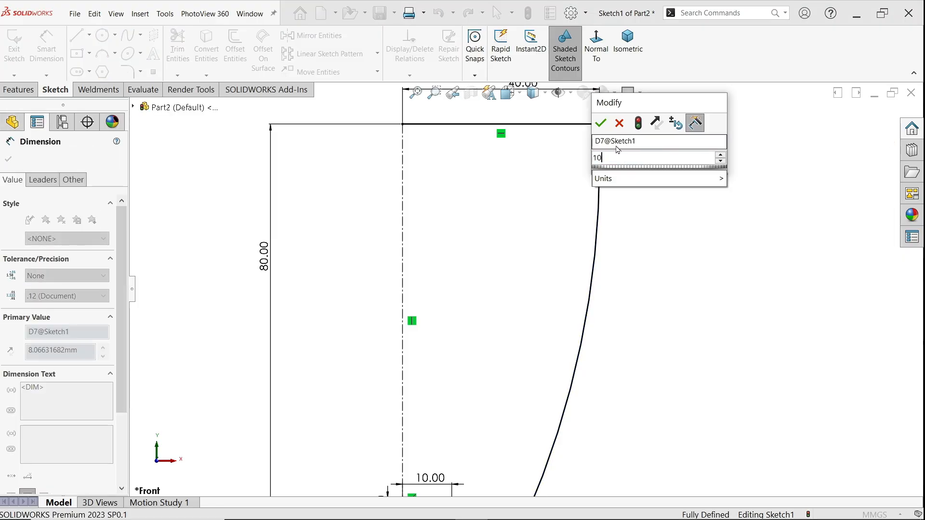
{"action": "left_click", "coordinate": [601, 124]}
- Apply 5 mm sketch fillets to the three corners of the stepped bottom, including the corner where the base line meets the arc
{"action": "scroll", "coordinate": [521, 322], "scroll_direction": "up", "scroll_amount": 5}
{"action": "scroll", "coordinate": [522, 323], "scroll_direction": "down", "scroll_amount": 3}
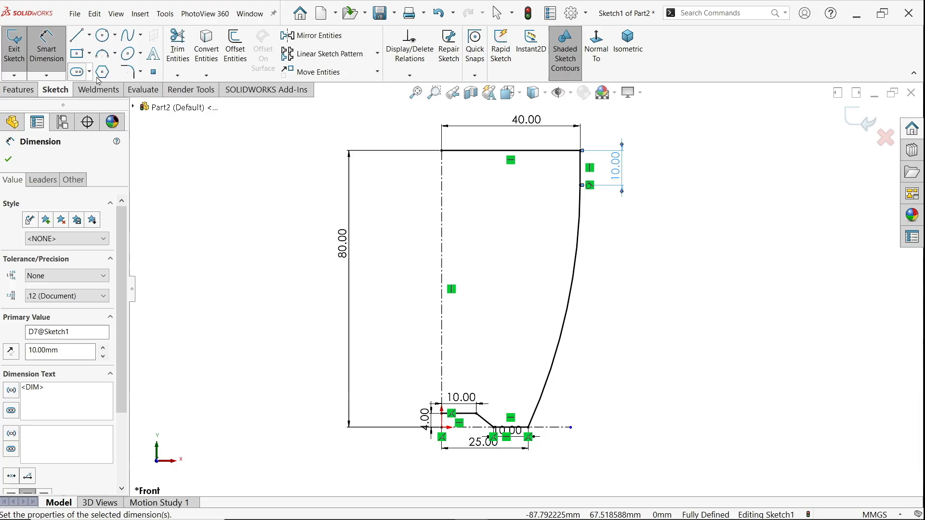
{"action": "left_click", "coordinate": [134, 73]}
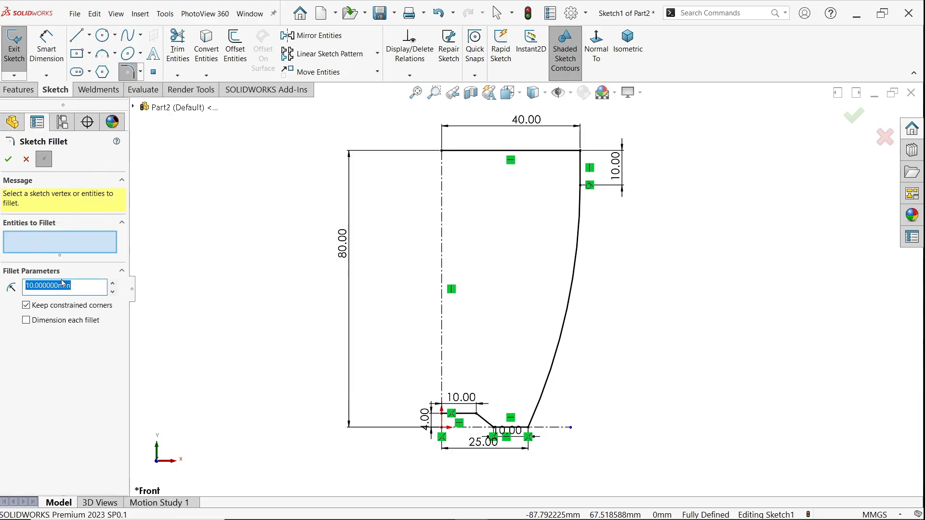
{"action": "type", "text": "5"}
{"action": "scroll", "coordinate": [454, 434], "scroll_direction": "down", "scroll_amount": 6}
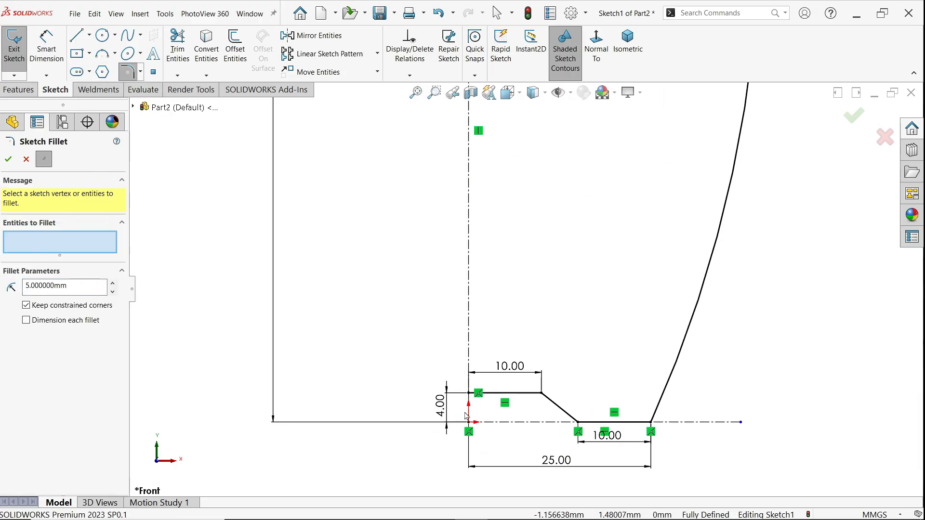
{"action": "left_click", "coordinate": [536, 354]}
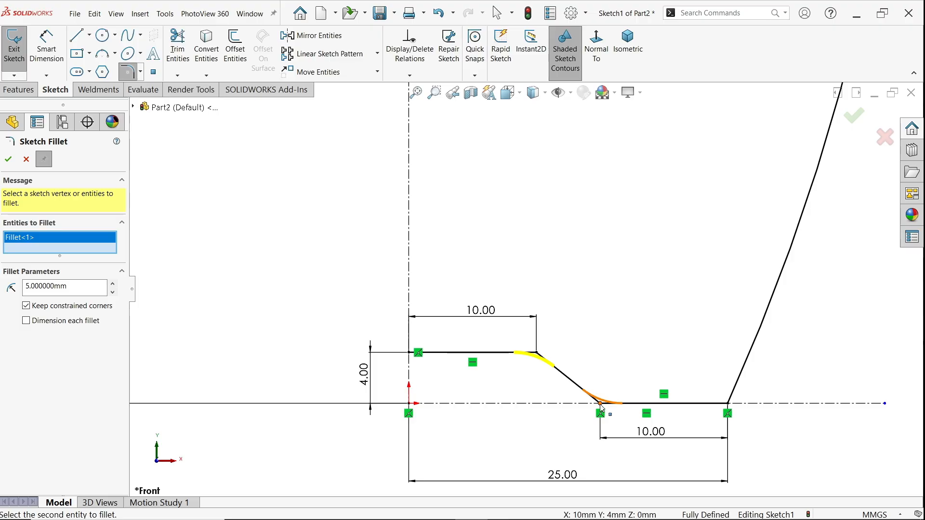
{"action": "left_click", "coordinate": [600, 404]}
{"action": "left_click", "coordinate": [728, 403]}
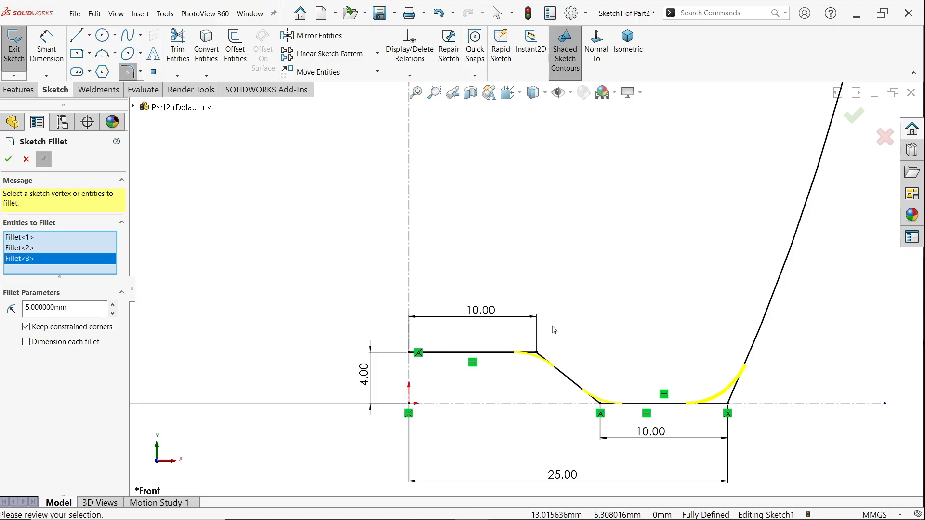
{"action": "left_click", "coordinate": [6, 163]}
{"action": "left_click", "coordinate": [26, 159]}
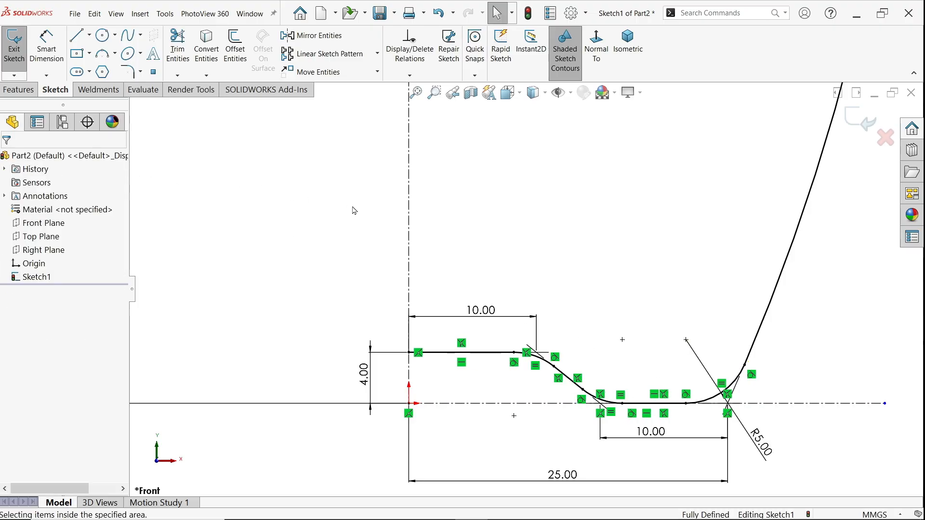
- Revolve the half-profile 360 degrees about the vertical centerline as a solid, letting the open sketch be closed automatically
{"action": "scroll", "coordinate": [354, 206], "scroll_direction": "up", "scroll_amount": 5}
{"action": "scroll", "coordinate": [470, 132], "scroll_direction": "down", "scroll_amount": 2}
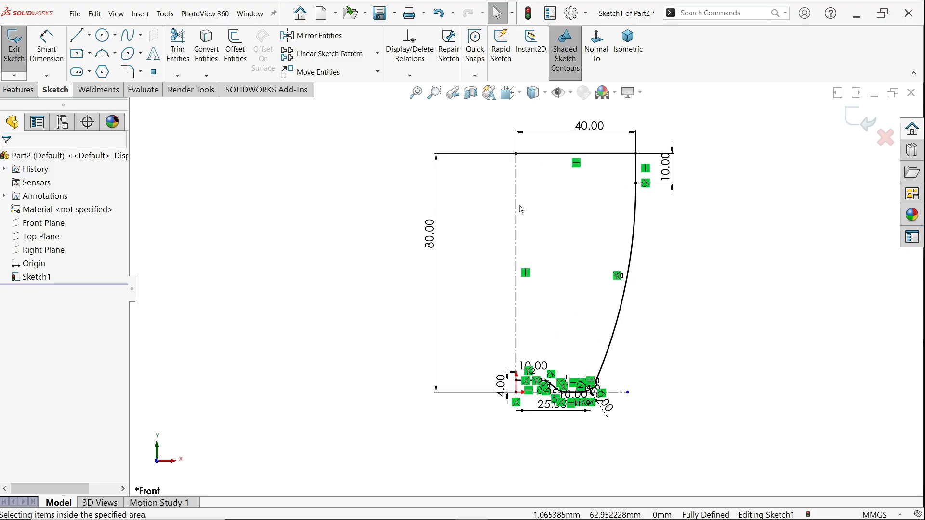
{"action": "left_click", "coordinate": [22, 94]}
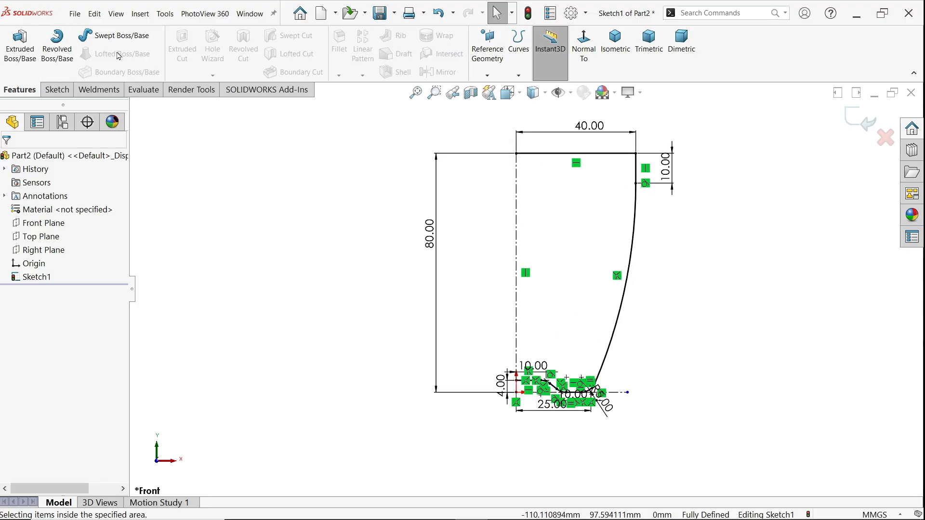
{"action": "left_click", "coordinate": [56, 55]}
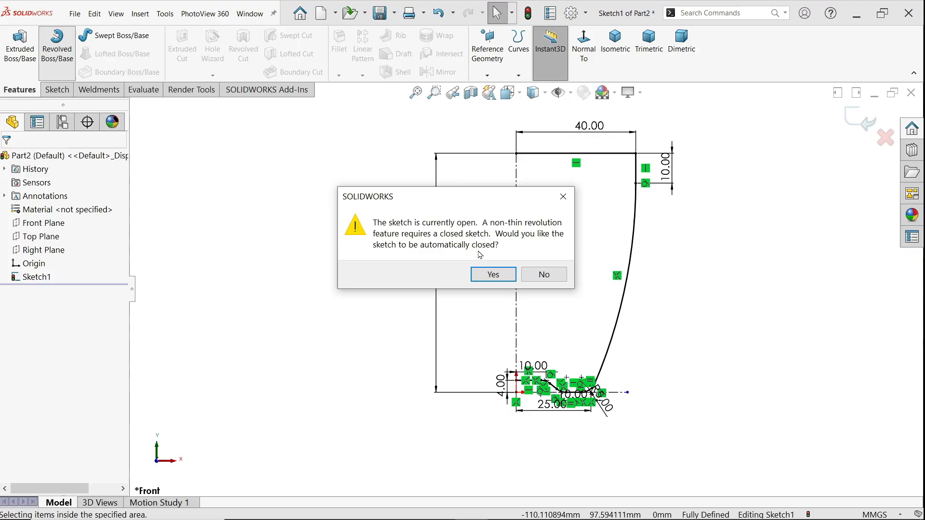
{"action": "left_click", "coordinate": [492, 275]}
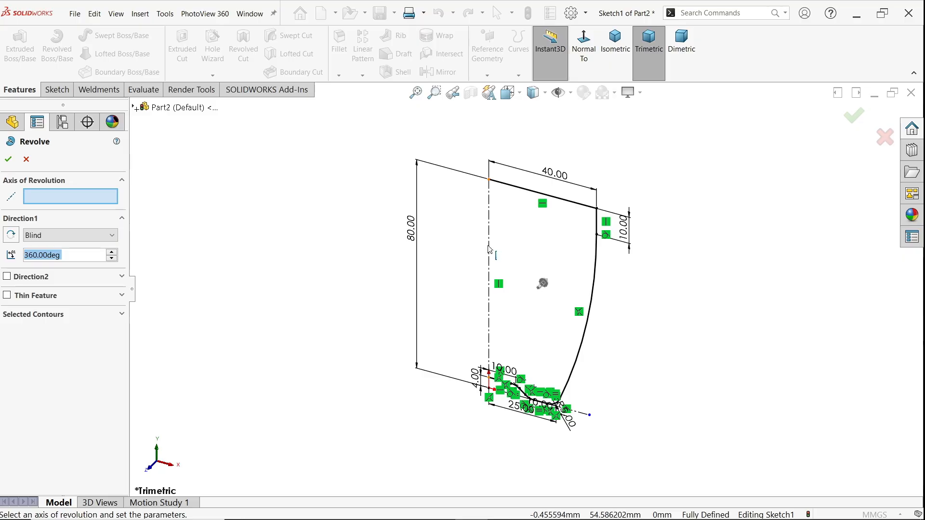
{"action": "left_click", "coordinate": [489, 250]}
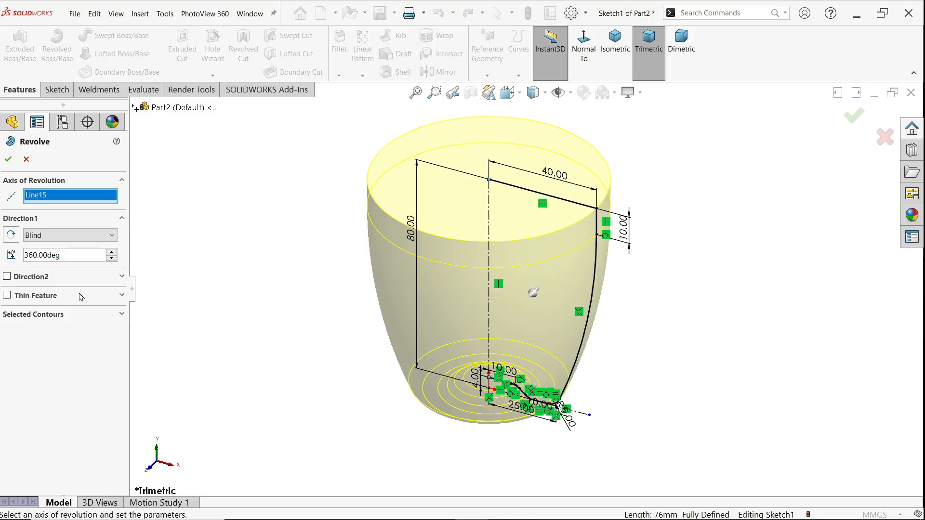
{"action": "left_click", "coordinate": [9, 159]}
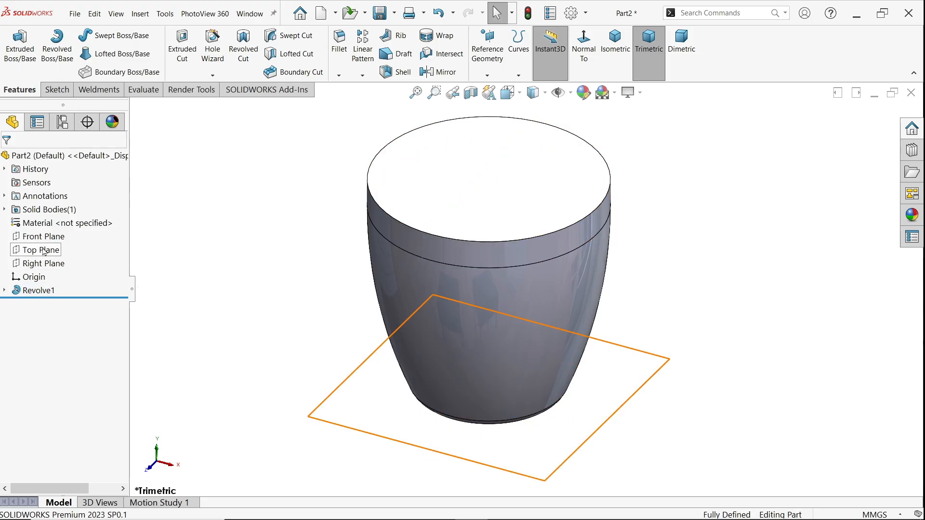
- Sketch a five-point spline on the Front Plane as a handle curve from the cup's upper wall around to its lower wall, and exit the sketch
{"action": "left_click", "coordinate": [56, 242]}
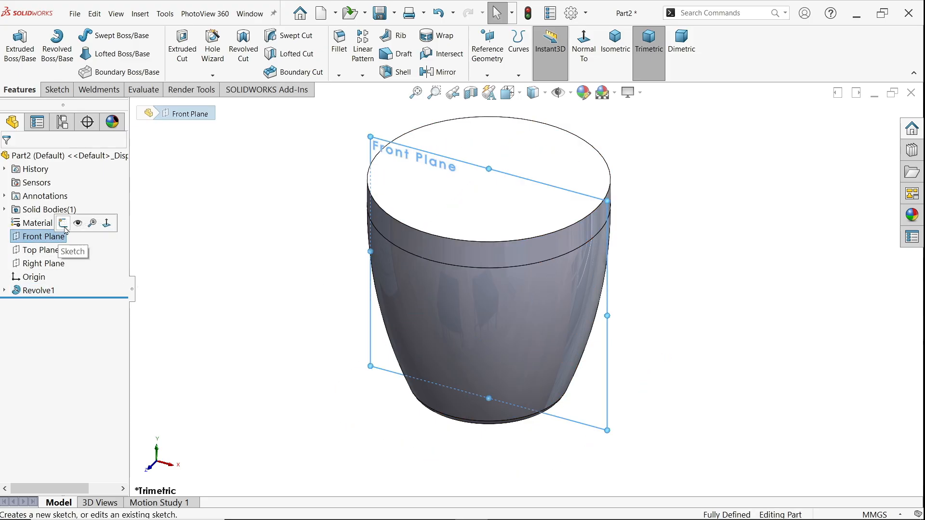
{"action": "left_click", "coordinate": [67, 227]}
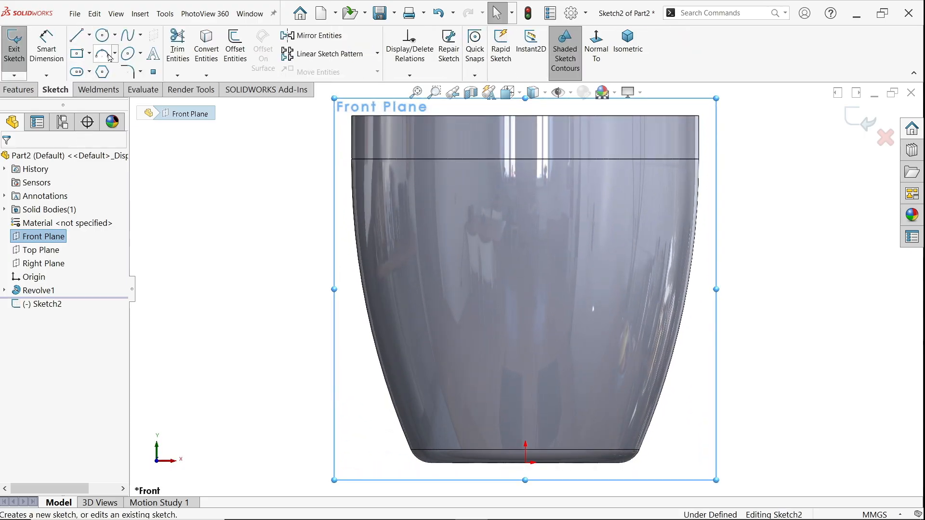
{"action": "left_click", "coordinate": [131, 36]}
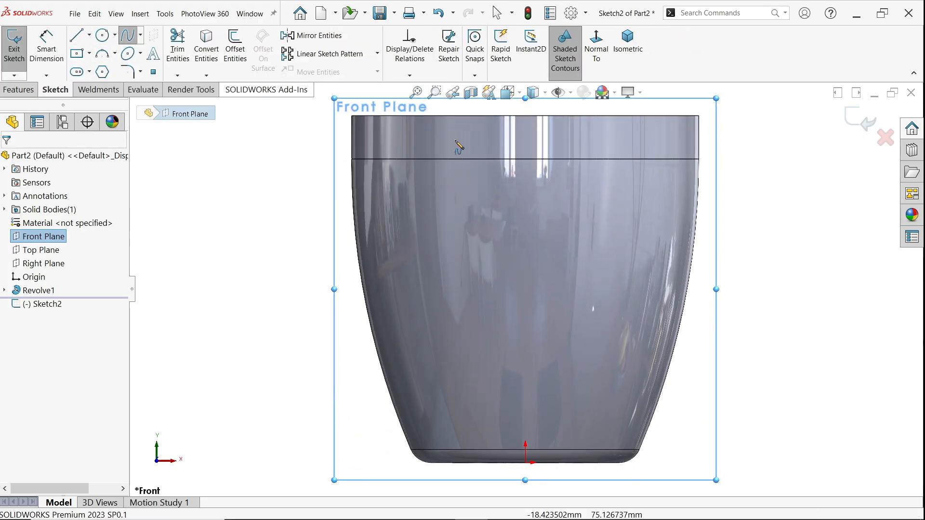
{"action": "left_click", "coordinate": [692, 190]}
{"action": "left_click", "coordinate": [795, 185]}
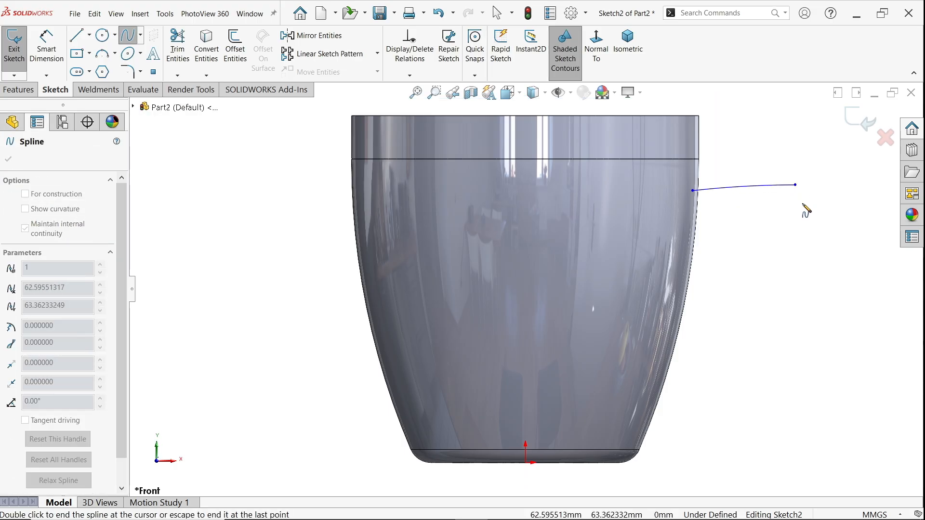
{"action": "left_click", "coordinate": [786, 345]}
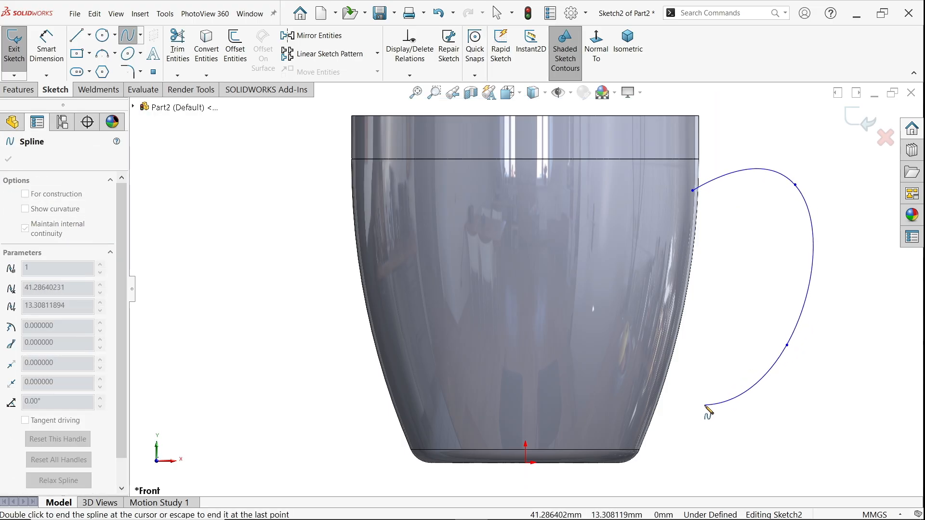
{"action": "left_click", "coordinate": [679, 406]}
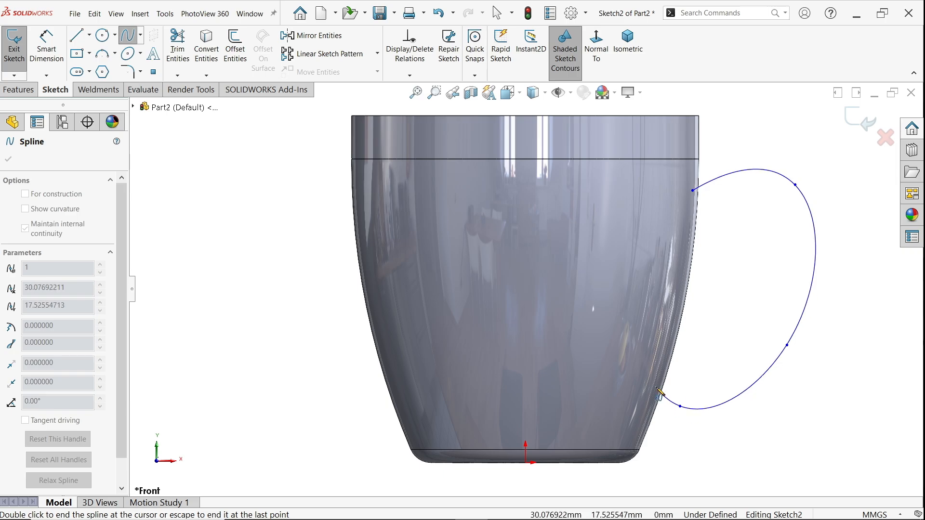
{"action": "left_click", "coordinate": [656, 386]}
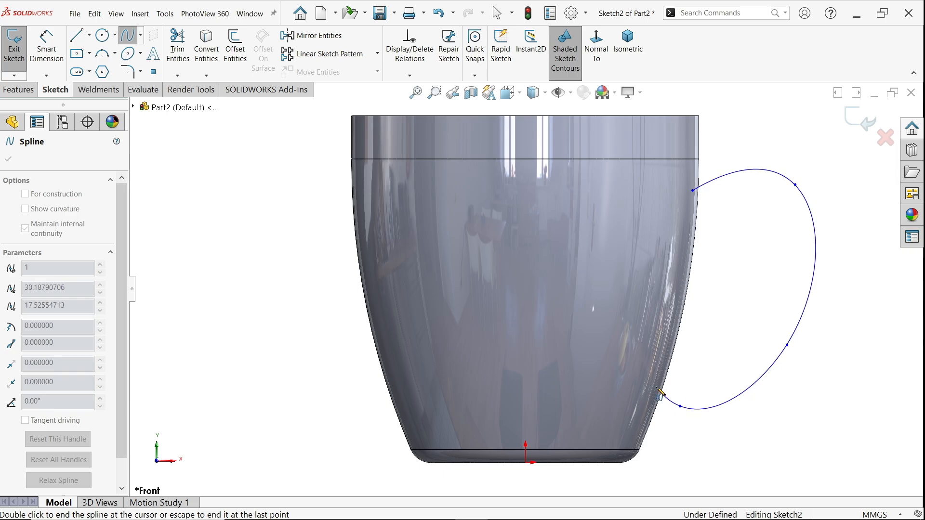
{"action": "right_click", "coordinate": [706, 397]}
{"action": "left_click", "coordinate": [727, 401]}
{"action": "key", "text": "z"}
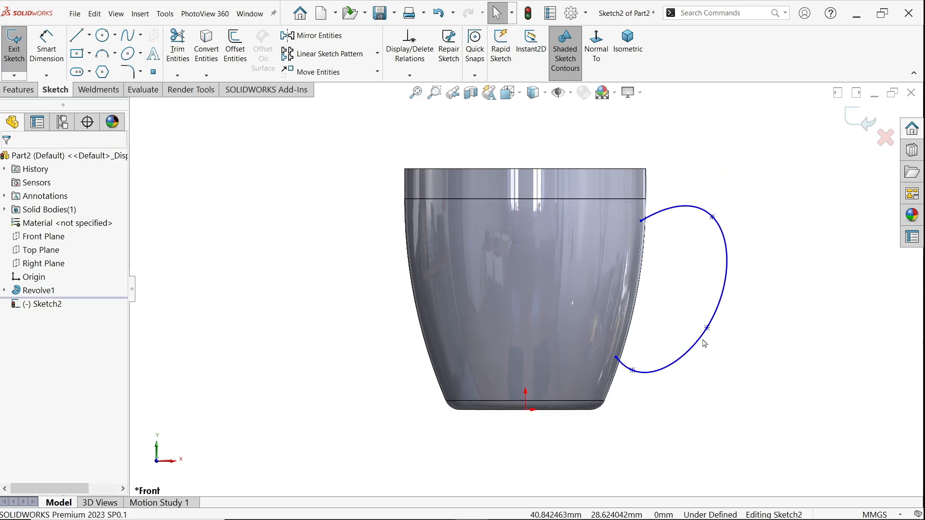
{"action": "scroll", "coordinate": [616, 253], "scroll_direction": "down", "scroll_amount": 2}
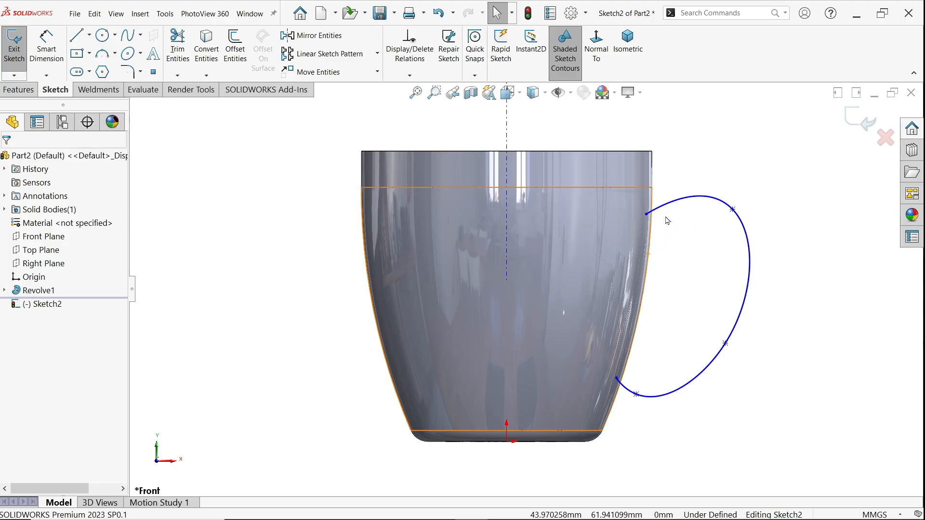
{"action": "left_click", "coordinate": [851, 119]}
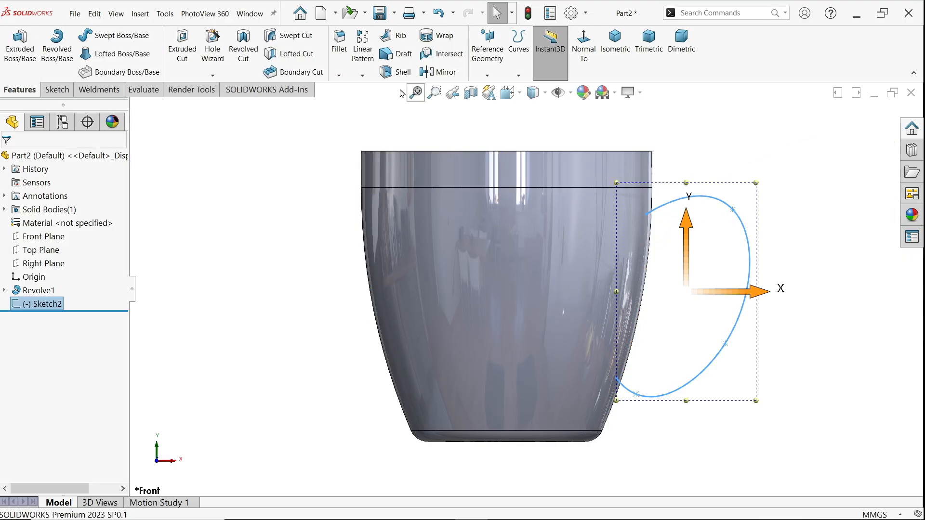
- Create a reference plane parallel to the Right Plane and coincident with the upper endpoint of the handle spline
{"action": "left_click", "coordinate": [488, 75]}
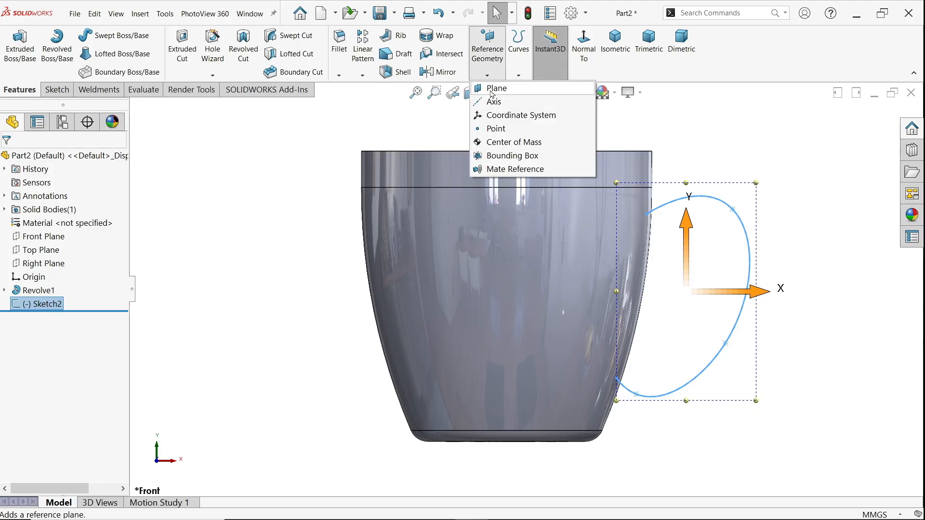
{"action": "left_click", "coordinate": [496, 88]}
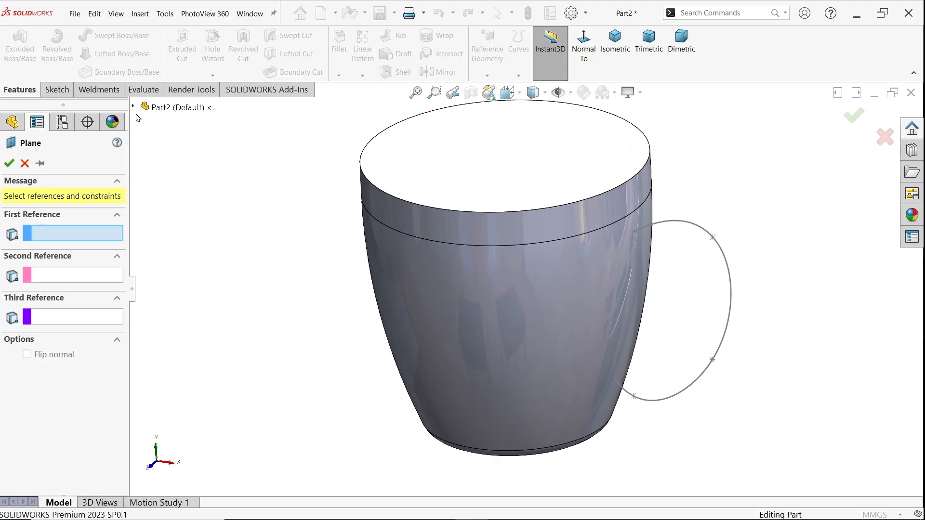
{"action": "left_click", "coordinate": [134, 106]}
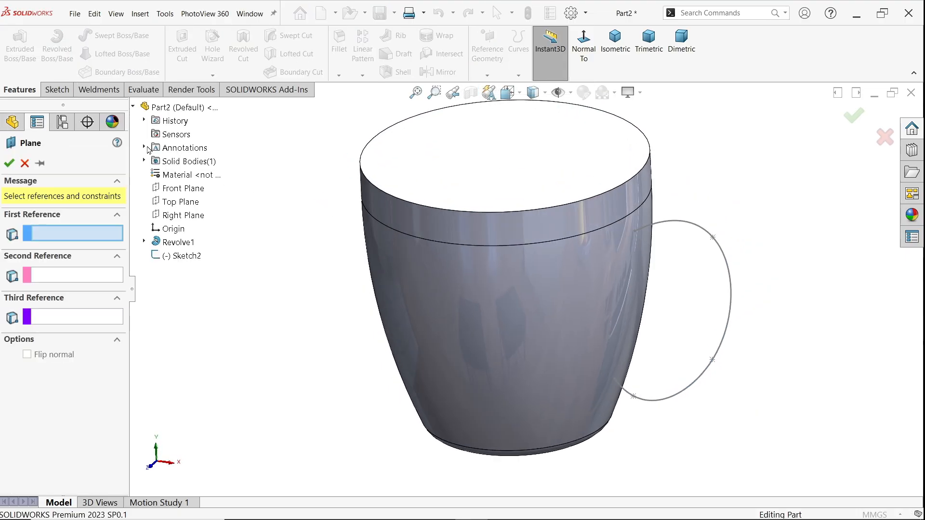
{"action": "left_click", "coordinate": [190, 216]}
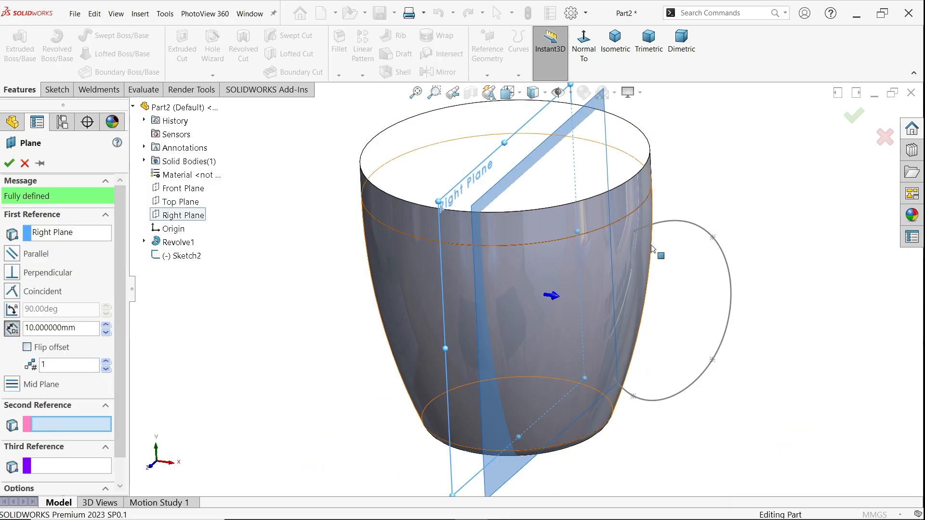
{"action": "left_click", "coordinate": [635, 233]}
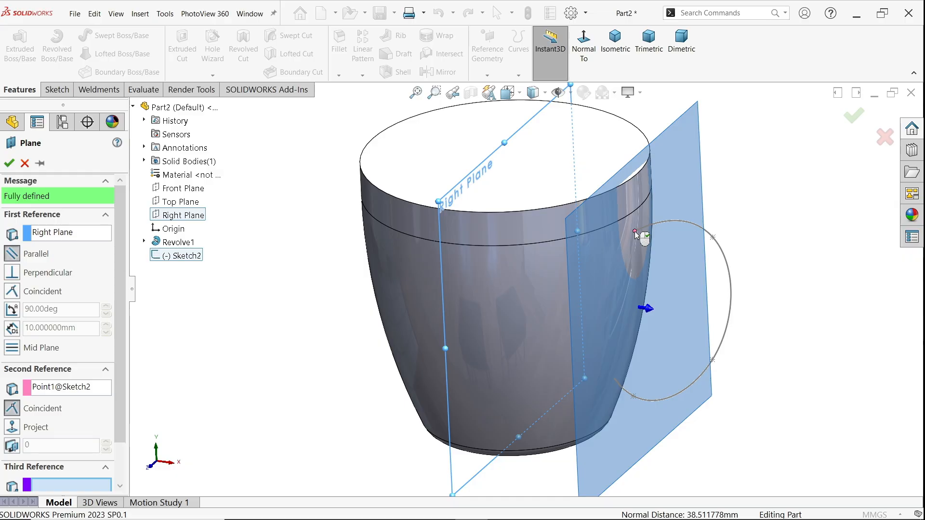
{"action": "left_click", "coordinate": [14, 165]}
- On the new reference plane, sketch a center rectangle 10 mm wide and 6 mm high, centered on the handle spline's upper endpoint
{"action": "left_click", "coordinate": [56, 89]}
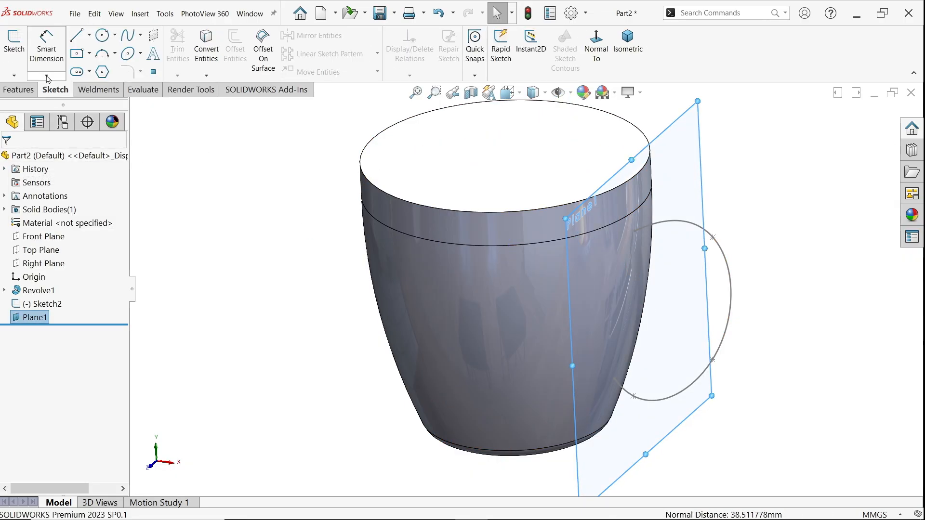
{"action": "left_click", "coordinate": [14, 43]}
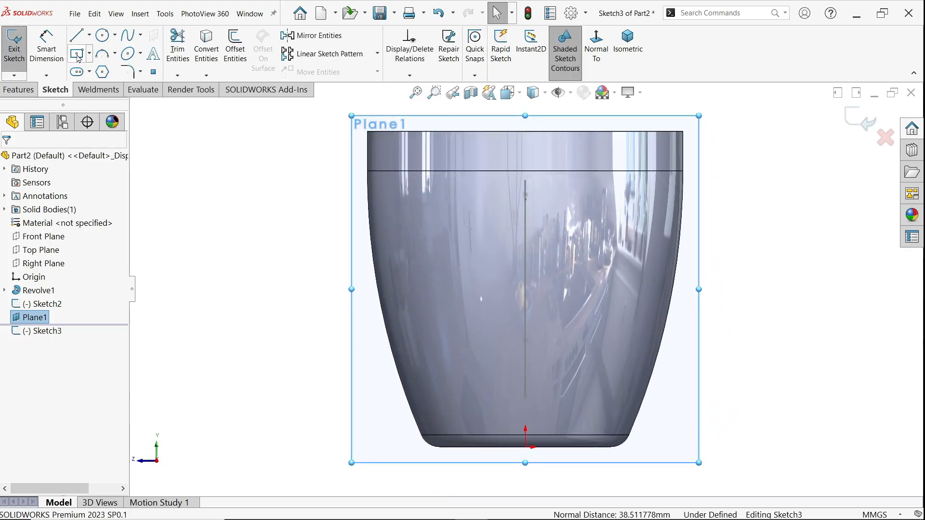
{"action": "left_click", "coordinate": [79, 57]}
{"action": "middle_click_drag", "start_coordinate": [505, 192], "coordinate": [582, 216]}
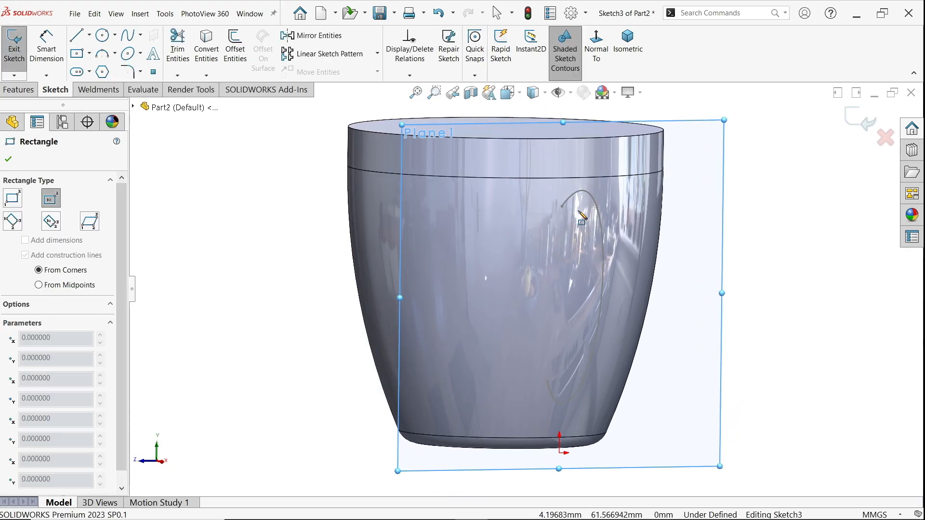
{"action": "scroll", "coordinate": [550, 230], "scroll_direction": "down", "scroll_amount": 3}
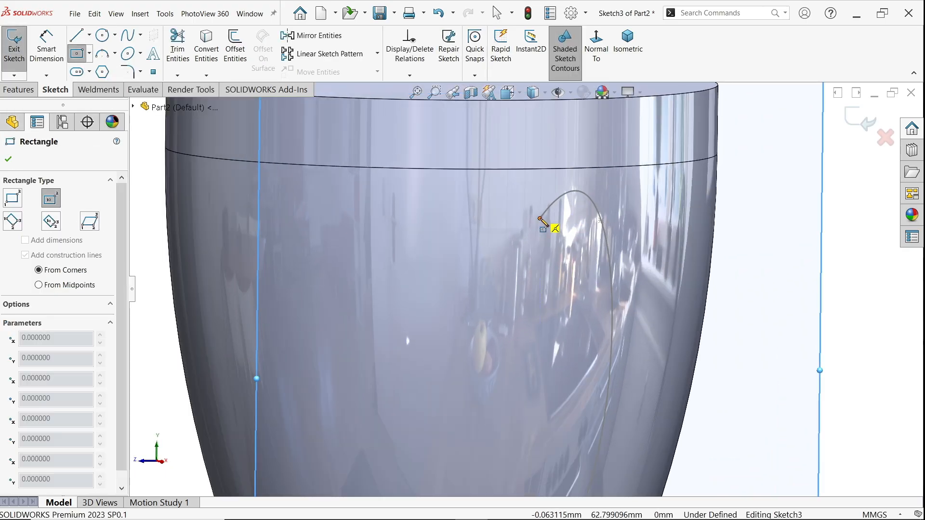
{"action": "left_click", "coordinate": [540, 219]}
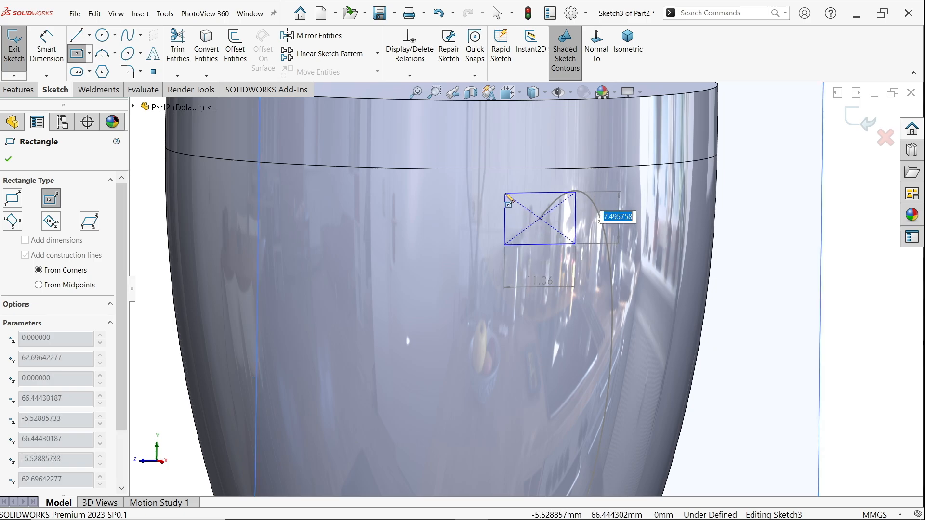
{"action": "type", "text": "6"}
{"action": "key", "text": "Tab"}
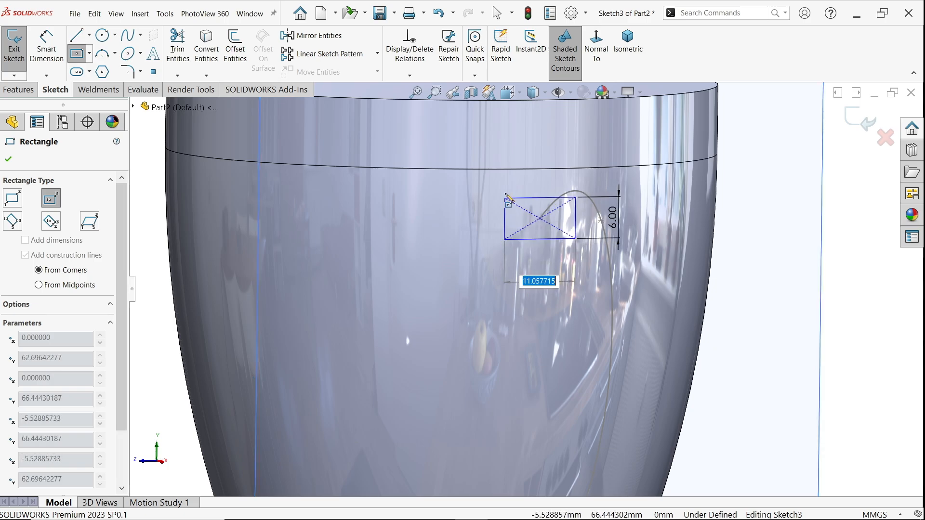
{"action": "key", "text": "Return"}
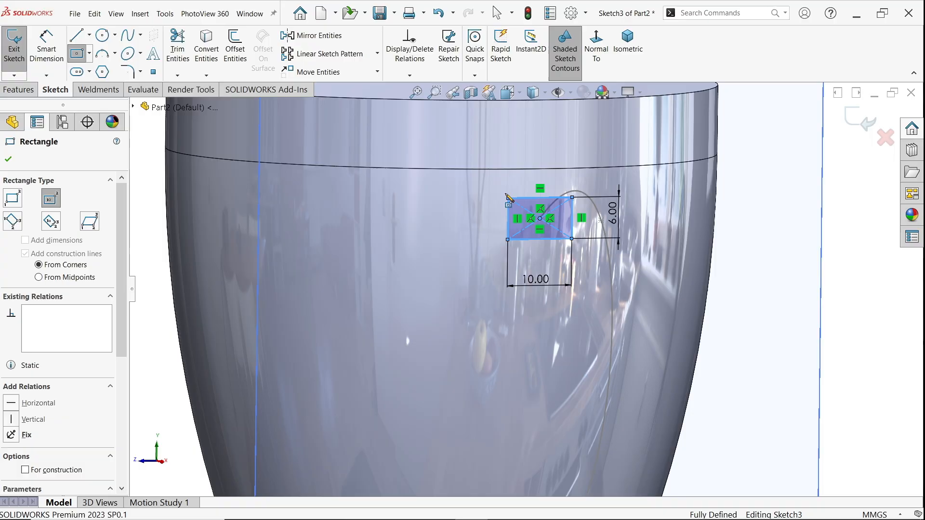
{"action": "key", "text": "Escape"}
- Round all four corners of the rectangle with 2 mm sketch fillets and exit the sketch
{"action": "scroll", "coordinate": [473, 212], "scroll_direction": "down", "scroll_amount": 3}
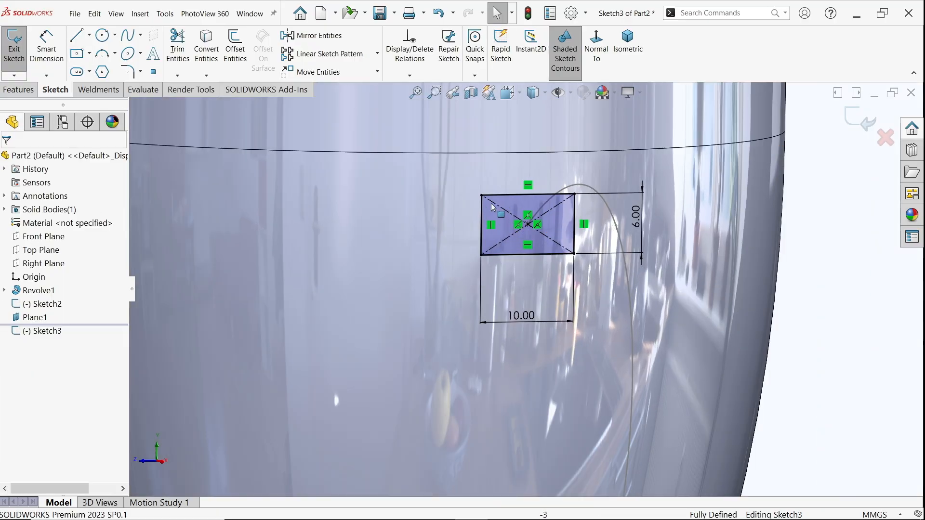
{"action": "left_click", "coordinate": [132, 73]}
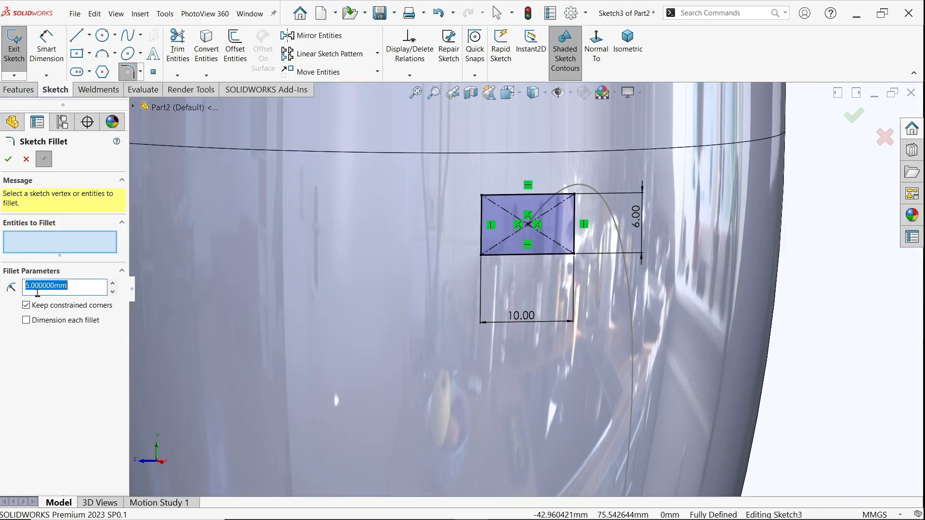
{"action": "left_click_drag", "start_coordinate": [415, 171], "coordinate": [597, 293]}
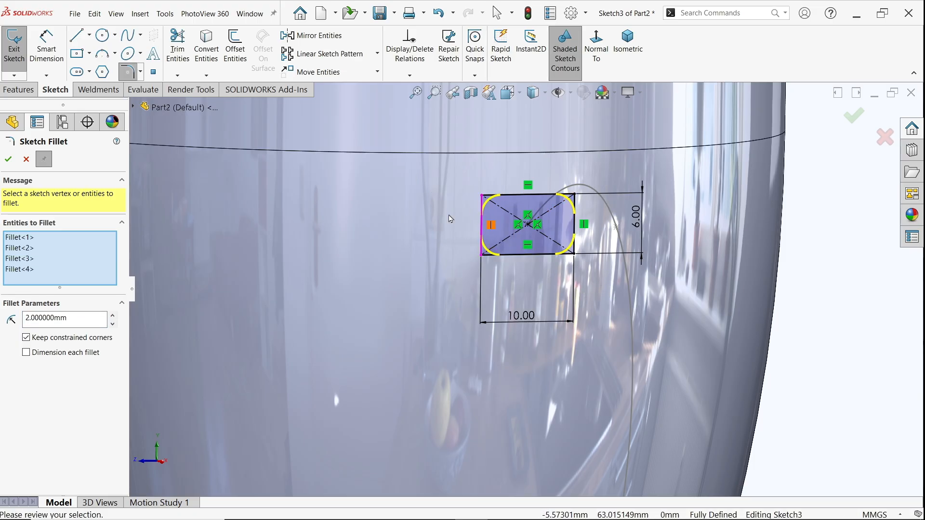
{"action": "left_click", "coordinate": [8, 159]}
{"action": "left_click", "coordinate": [26, 159]}
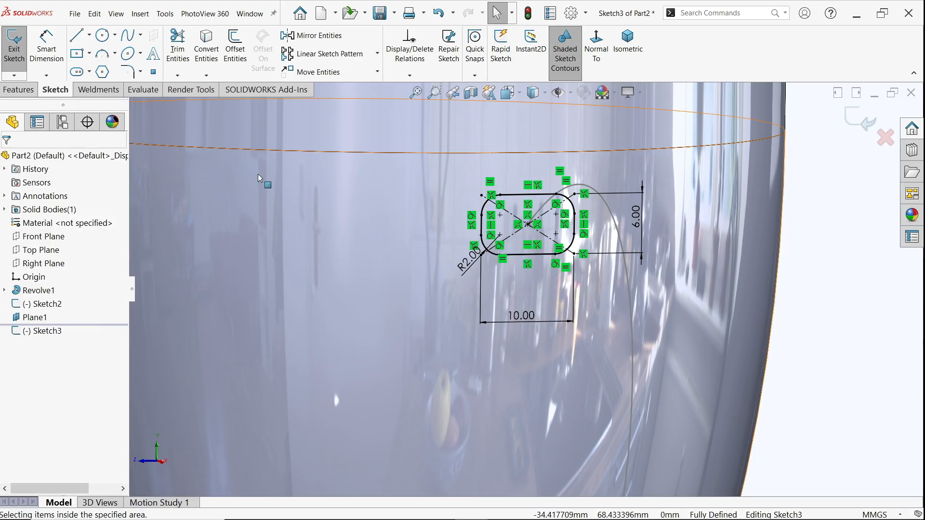
{"action": "scroll", "coordinate": [522, 314], "scroll_direction": "up", "scroll_amount": 3}
{"action": "left_click", "coordinate": [849, 122]}
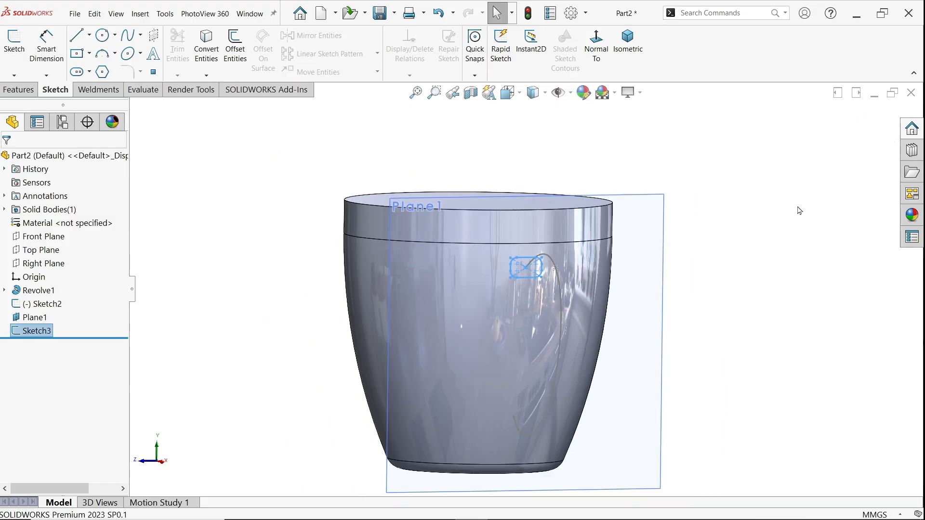
- Sweep the rounded rectangle profile along the handle spline to create the solid cup handle
{"action": "mouse_move", "coordinate": [796, 209]}
{"action": "middle_mouse_down"}
{"action": "mouse_move", "coordinate": [684, 293]}
{"action": "mouse_move", "coordinate": [689, 304]}
{"action": "mouse_move", "coordinate": [575, 399]}
{"action": "middle_mouse_up"}
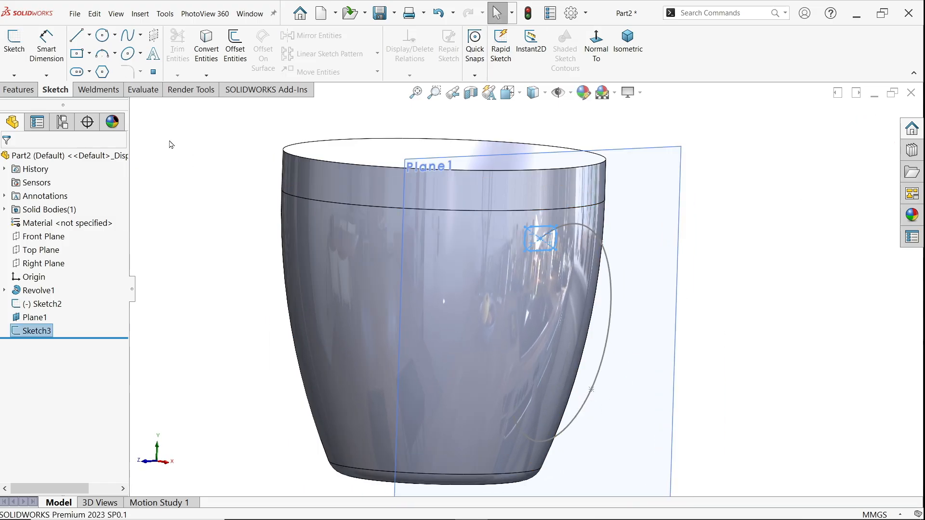
{"action": "left_click", "coordinate": [18, 90]}
{"action": "left_click", "coordinate": [115, 36]}
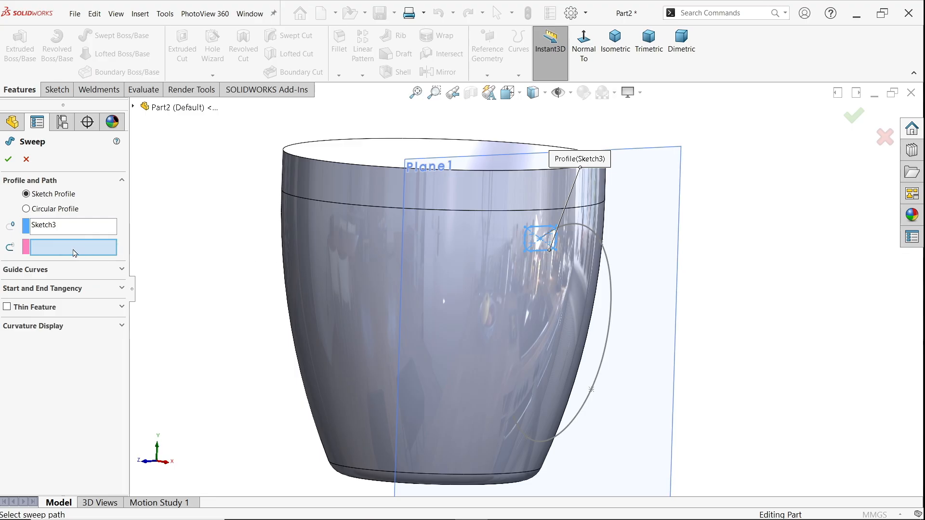
{"action": "left_click", "coordinate": [611, 300]}
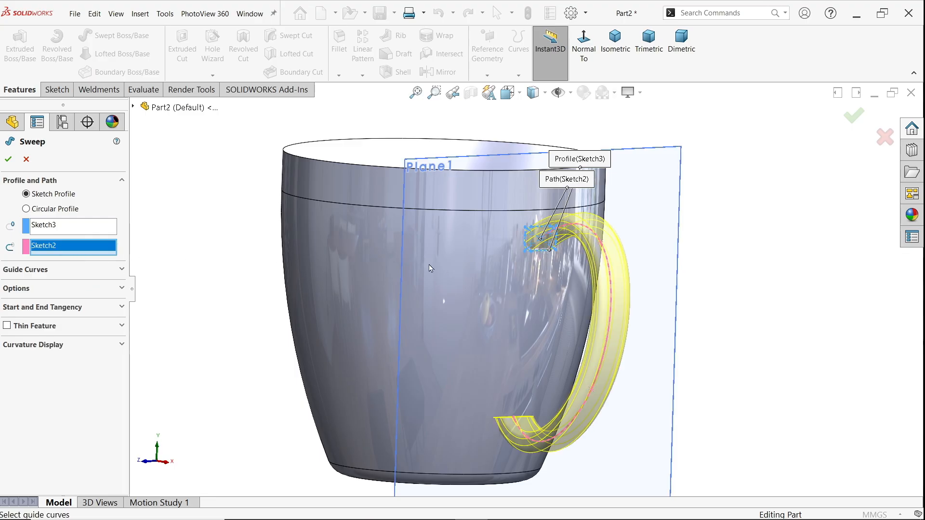
{"action": "left_click", "coordinate": [9, 160]}
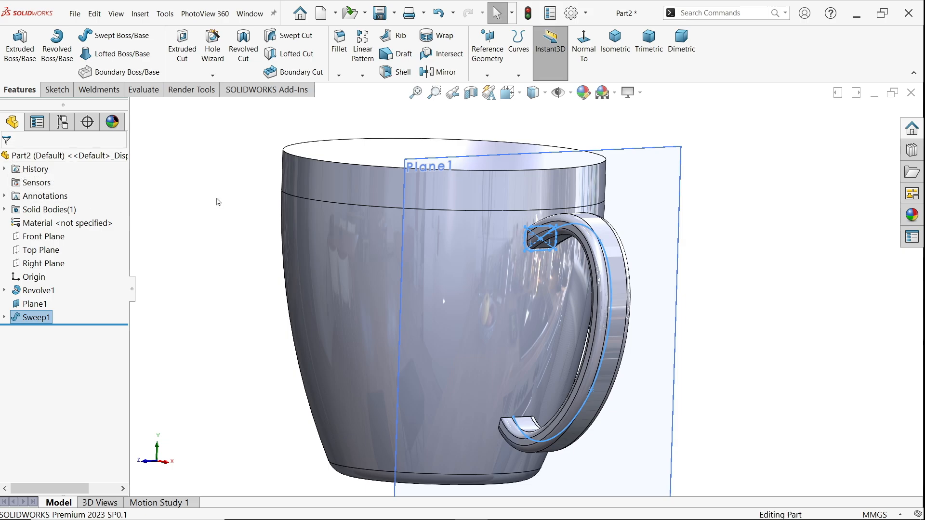
- Edit the handle's path sketch, moving the spline's lower endpoint to about X 28.6, Y 12.8 mm at the cup wall, and exit the sketch
{"action": "middle_click_drag", "start_coordinate": [217, 208], "coordinate": [290, 273]}
{"action": "scroll", "coordinate": [474, 312], "scroll_direction": "up", "scroll_amount": 3}
{"action": "scroll", "coordinate": [502, 371], "scroll_direction": "down", "scroll_amount": 4}
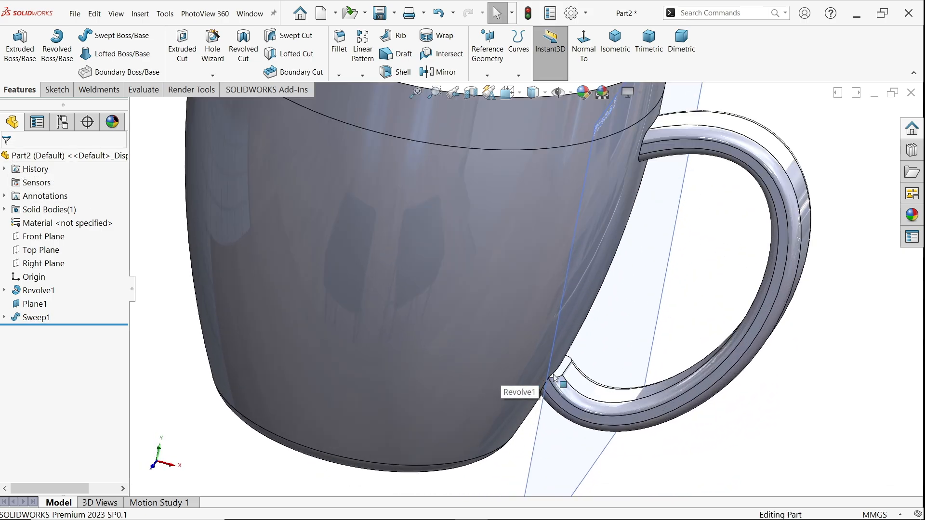
{"action": "left_click", "coordinate": [4, 318]}
{"action": "left_click", "coordinate": [55, 346]}
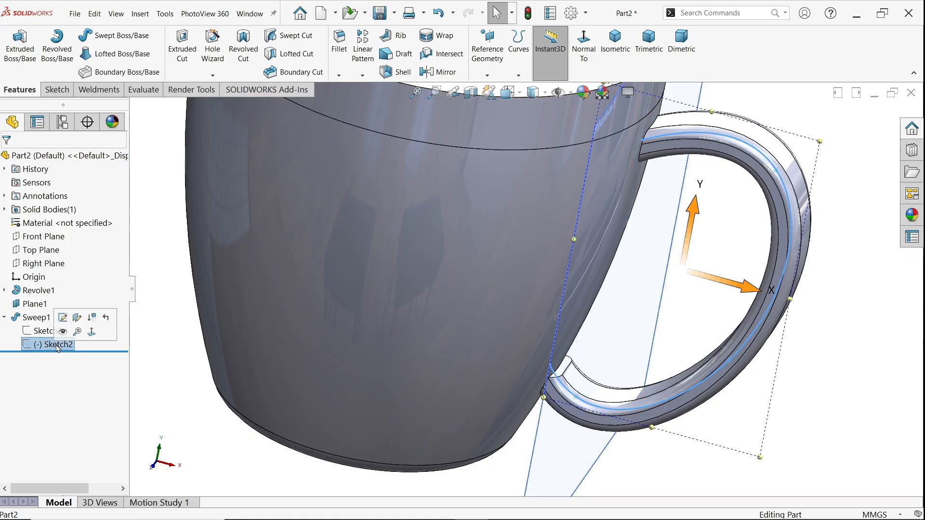
{"action": "left_click", "coordinate": [63, 318]}
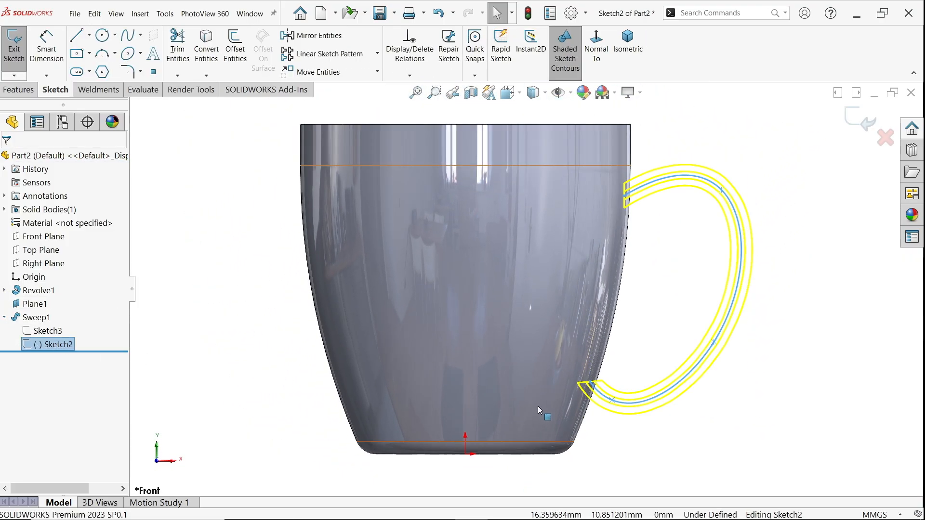
{"action": "scroll", "coordinate": [569, 375], "scroll_direction": "down", "scroll_amount": 5}
{"action": "left_click_drag", "start_coordinate": [570, 375], "coordinate": [552, 418]}
{"action": "scroll", "coordinate": [573, 260], "scroll_direction": "up", "scroll_amount": 5}
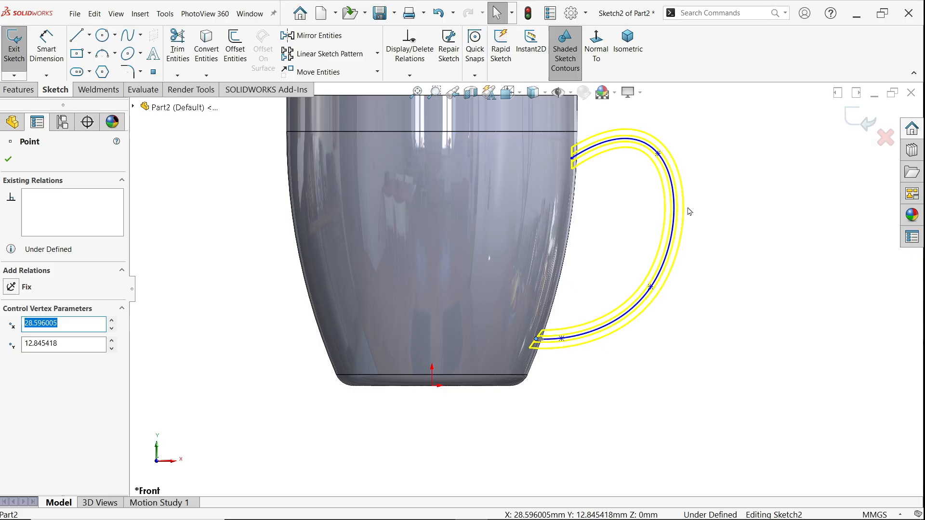
{"action": "left_click", "coordinate": [860, 123]}
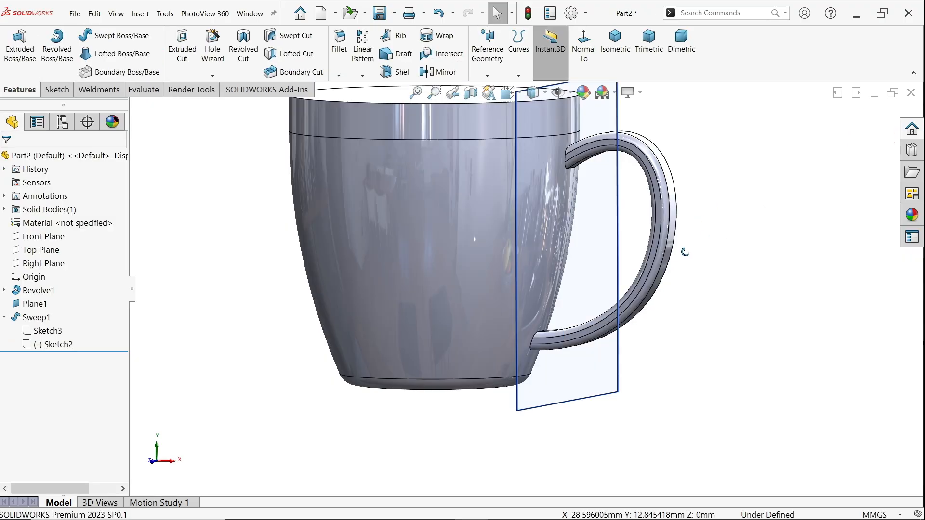
- Hide the reference plane that holds the handle profile
{"action": "mouse_move", "coordinate": [684, 250]}
{"action": "middle_mouse_down"}
{"action": "mouse_move", "coordinate": [653, 285]}
{"action": "mouse_move", "coordinate": [665, 300]}
{"action": "middle_mouse_up"}
{"action": "left_click", "coordinate": [660, 285]}
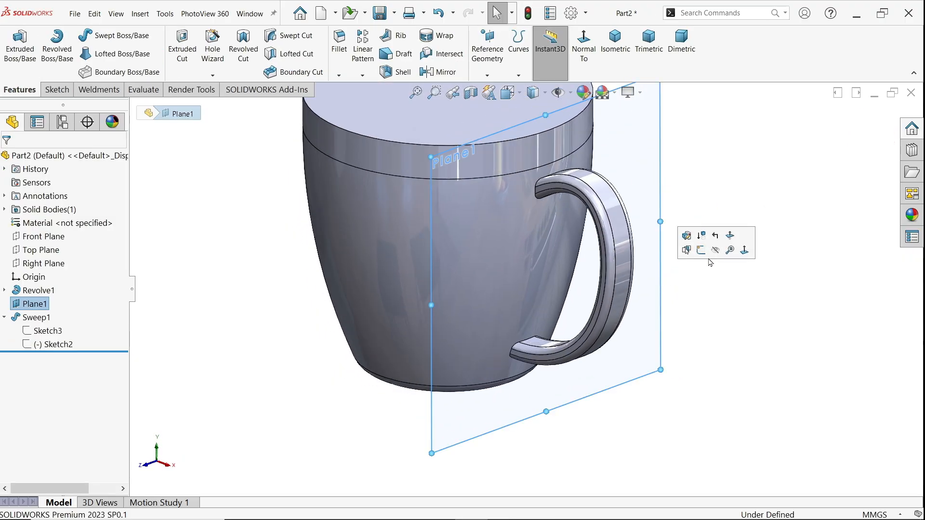
{"action": "left_click", "coordinate": [715, 249]}
- Shell the cup to a 3 mm wall thickness with its top face removed, previewing the shell and accepting the thickness warning
{"action": "scroll", "coordinate": [701, 255], "scroll_direction": "up", "scroll_amount": 2}
{"action": "scroll", "coordinate": [472, 186], "scroll_direction": "down", "scroll_amount": 1}
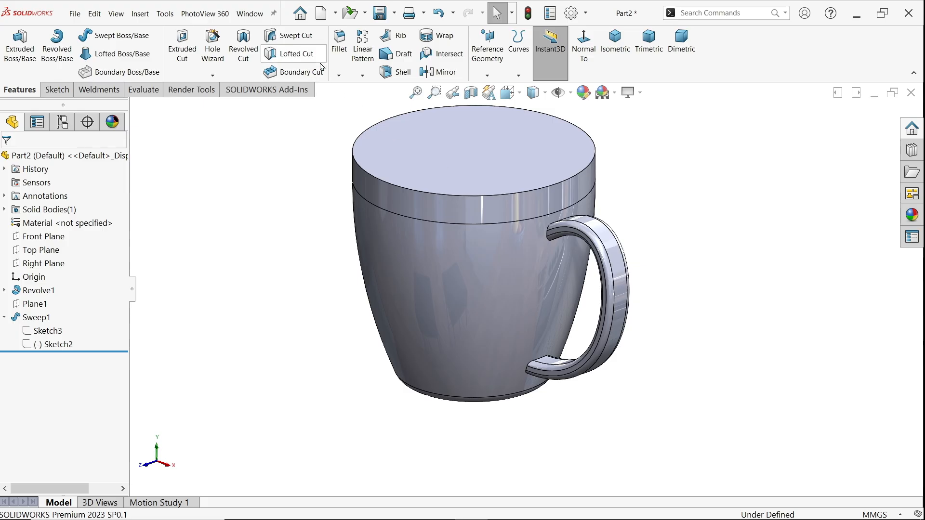
{"action": "left_click", "coordinate": [390, 73]}
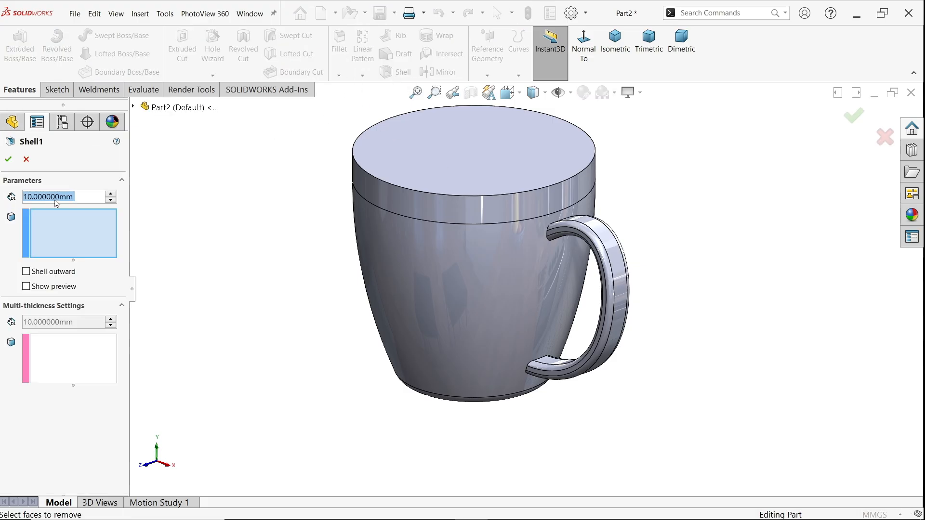
{"action": "type", "text": "3"}
{"action": "key", "text": "Return"}
{"action": "scroll", "coordinate": [394, 158], "scroll_direction": "down", "scroll_amount": 1}
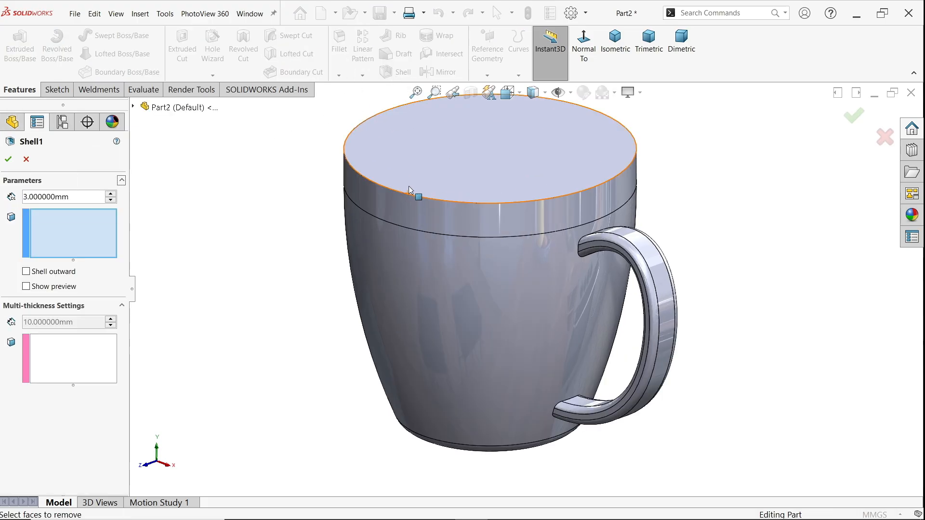
{"action": "left_click", "coordinate": [395, 159]}
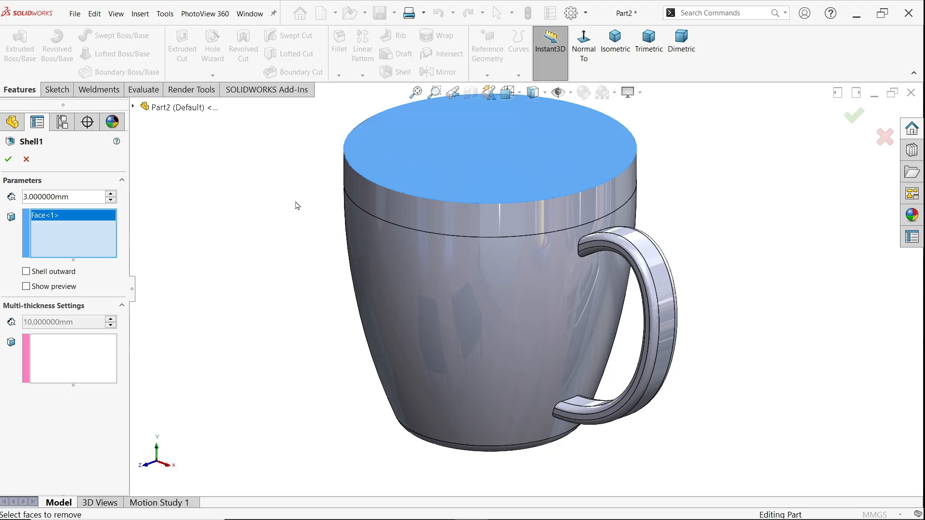
{"action": "left_click", "coordinate": [26, 287]}
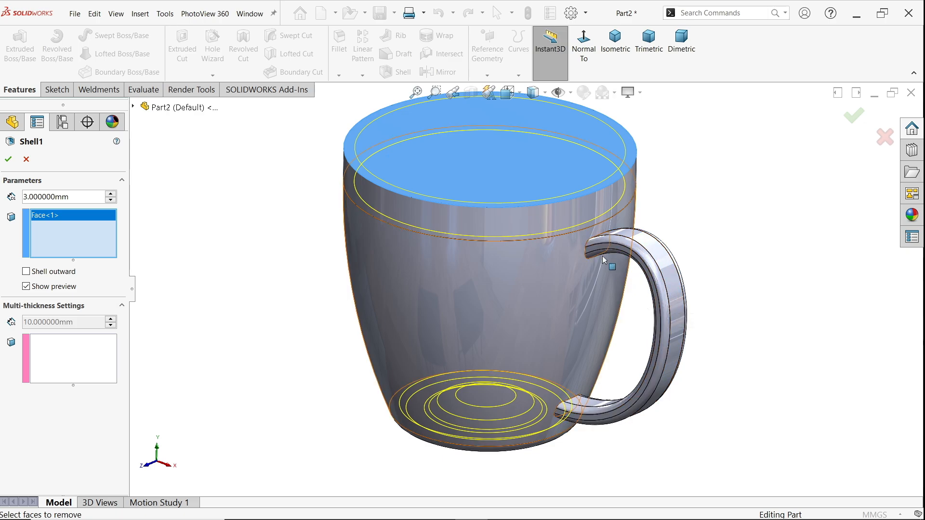
{"action": "left_click", "coordinate": [8, 159]}
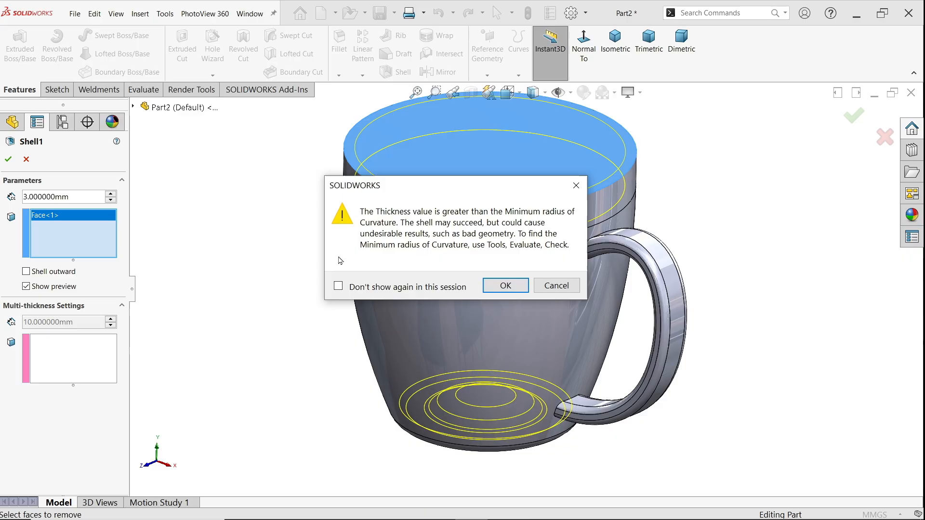
{"action": "left_click", "coordinate": [506, 286]}
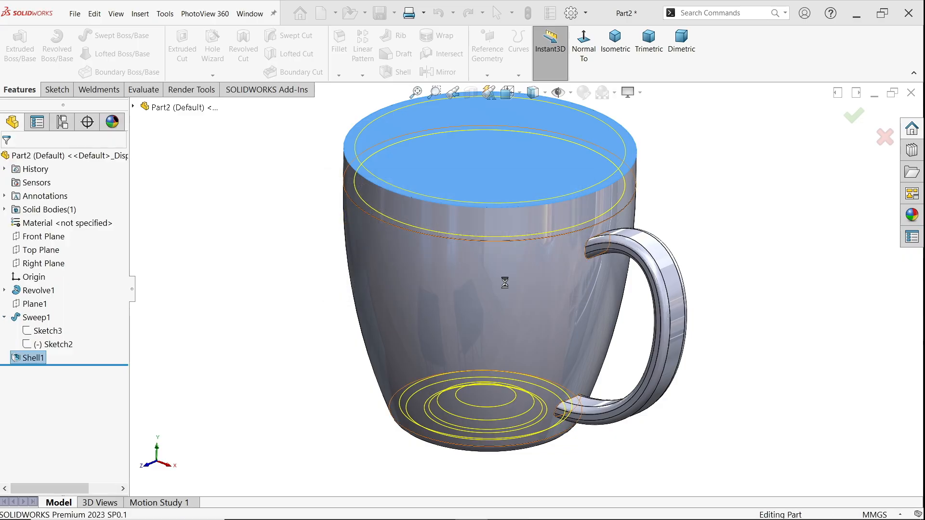
- Apply a full round fillet to the cup's rim, using the outer band, top rim and inner band faces as the three face sets
{"action": "middle_click_drag", "start_coordinate": [496, 301], "coordinate": [503, 378]}
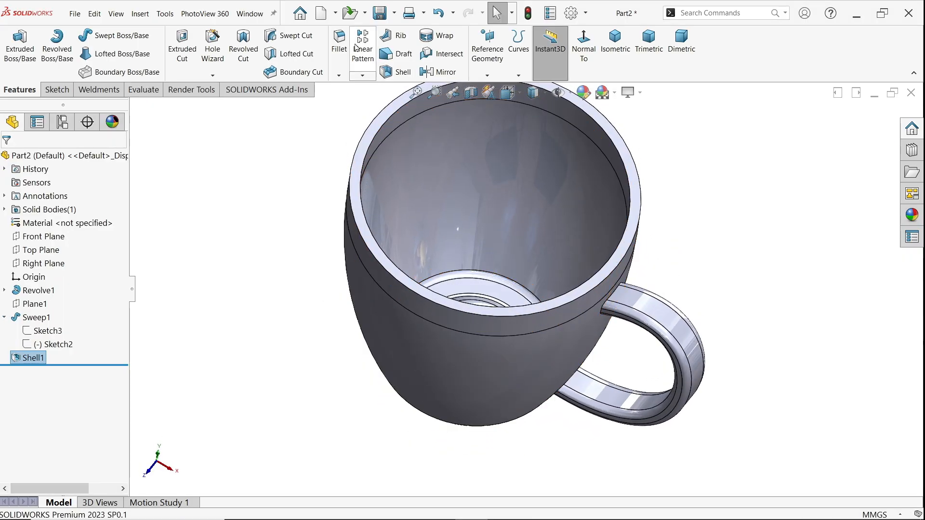
{"action": "left_click", "coordinate": [340, 42]}
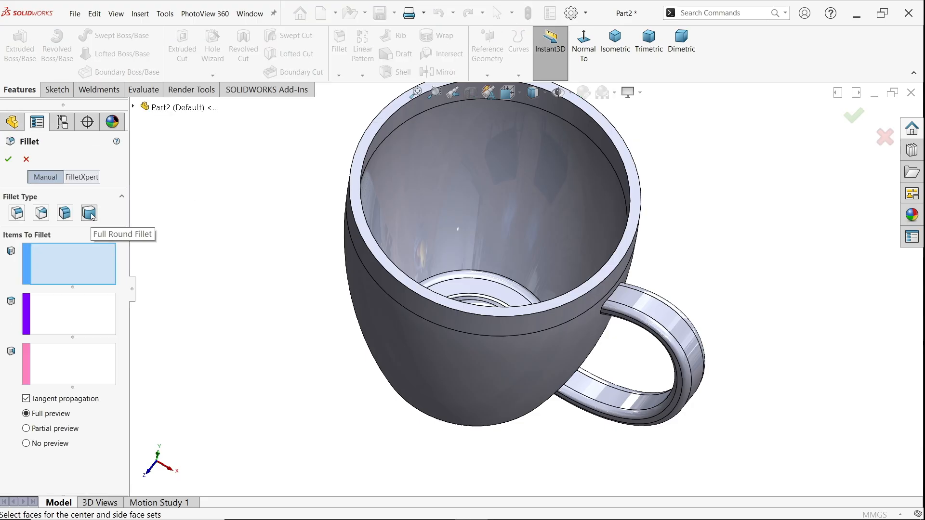
{"action": "left_click", "coordinate": [366, 257]}
{"action": "left_click", "coordinate": [80, 312]}
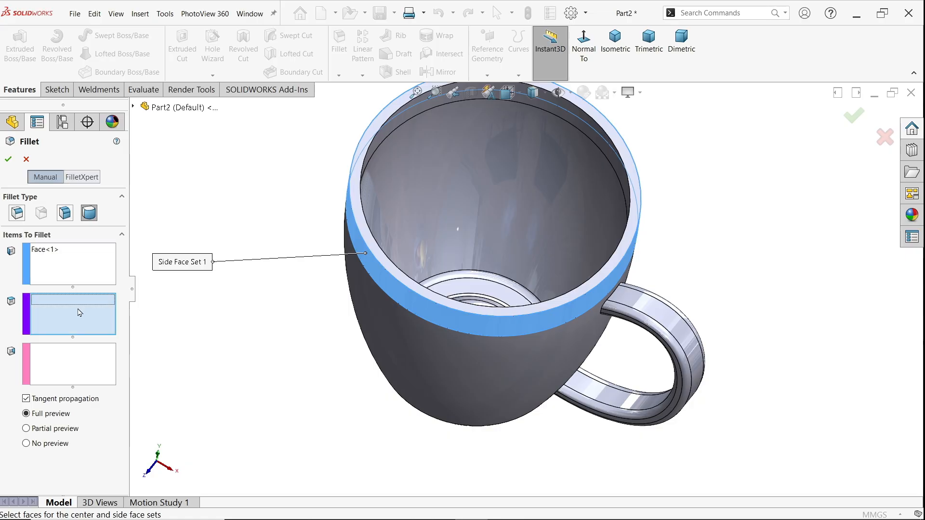
{"action": "left_click", "coordinate": [389, 263]}
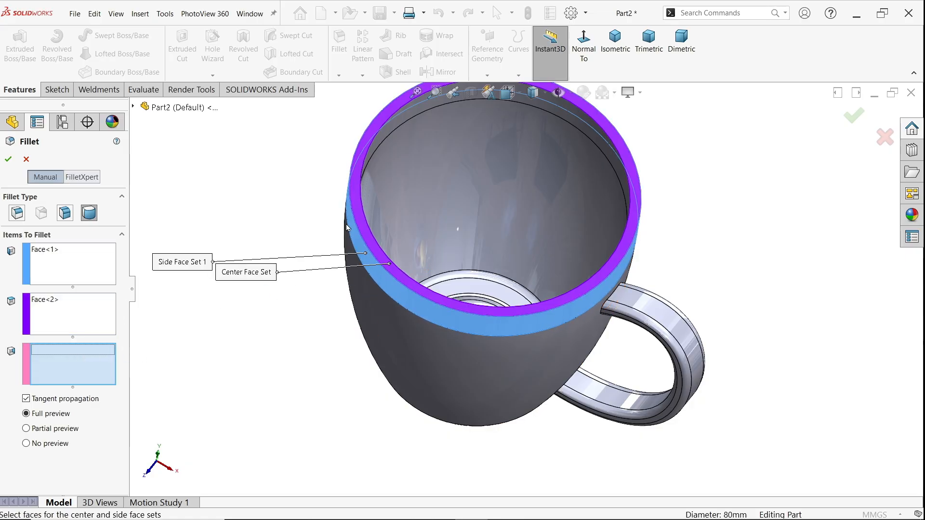
{"action": "left_click", "coordinate": [389, 127]}
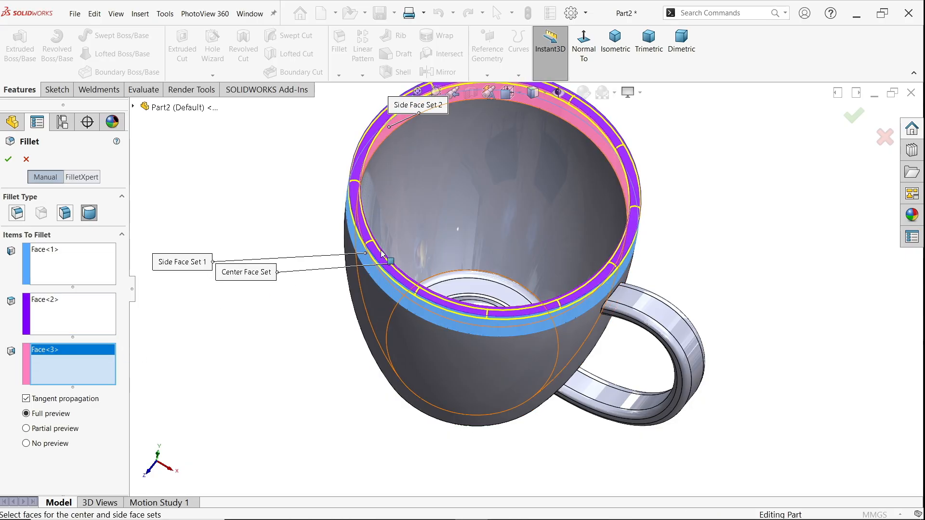
{"action": "left_click", "coordinate": [4, 163]}
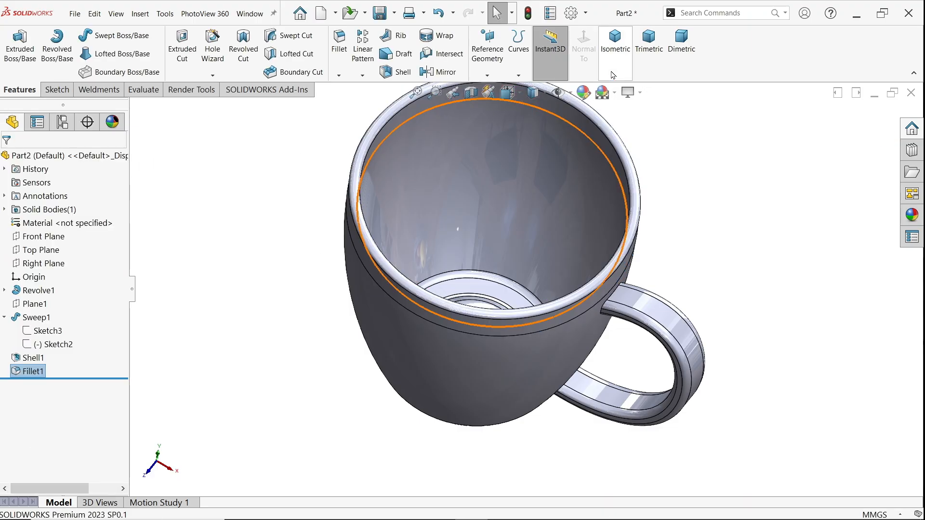
- Show the finished cup in isometric view and save the part to the Desktop as Cup
{"action": "left_click", "coordinate": [615, 41]}
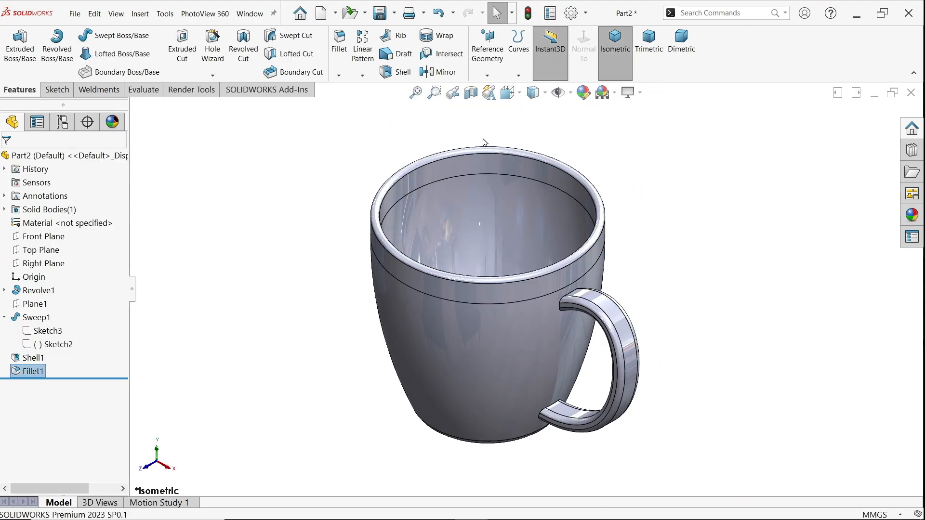
{"action": "left_click", "coordinate": [382, 14]}
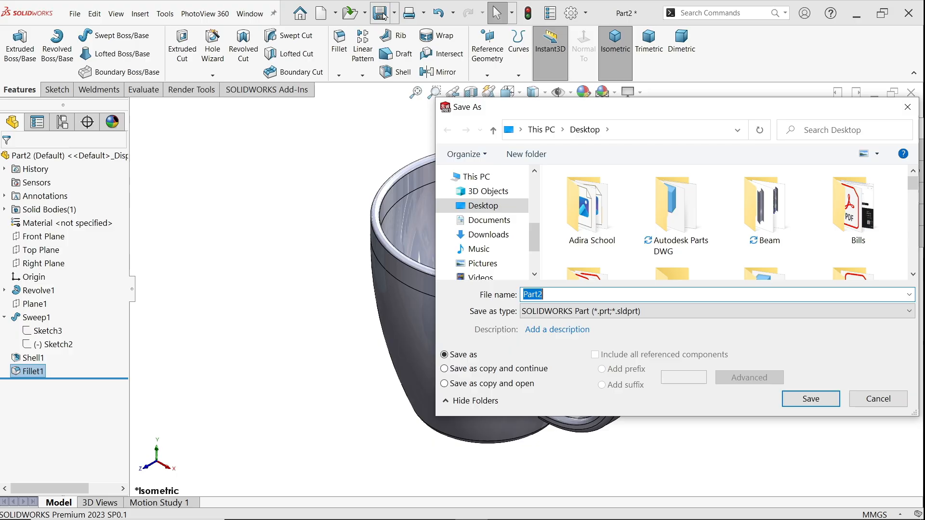
{"action": "type", "text": "Cop"}
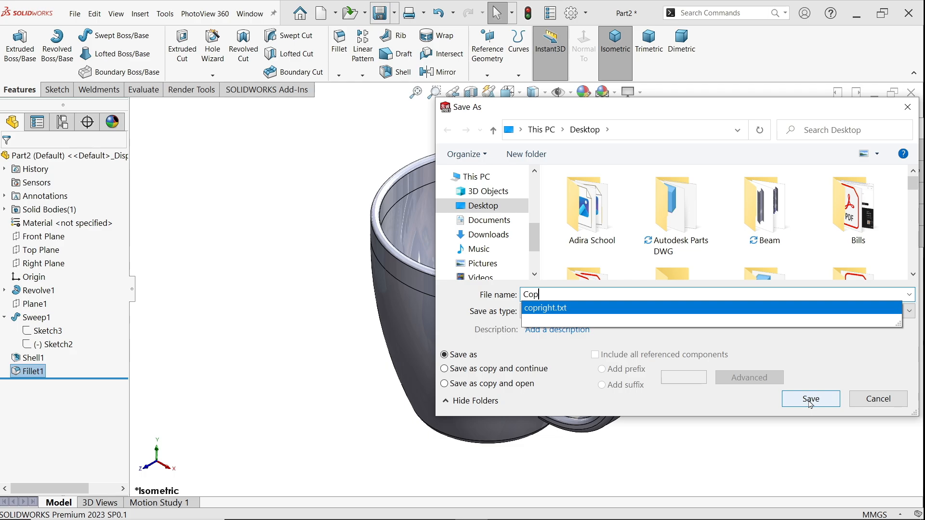
{"action": "key", "text": "BackSpace"}
{"action": "key", "text": "BackSpace"}
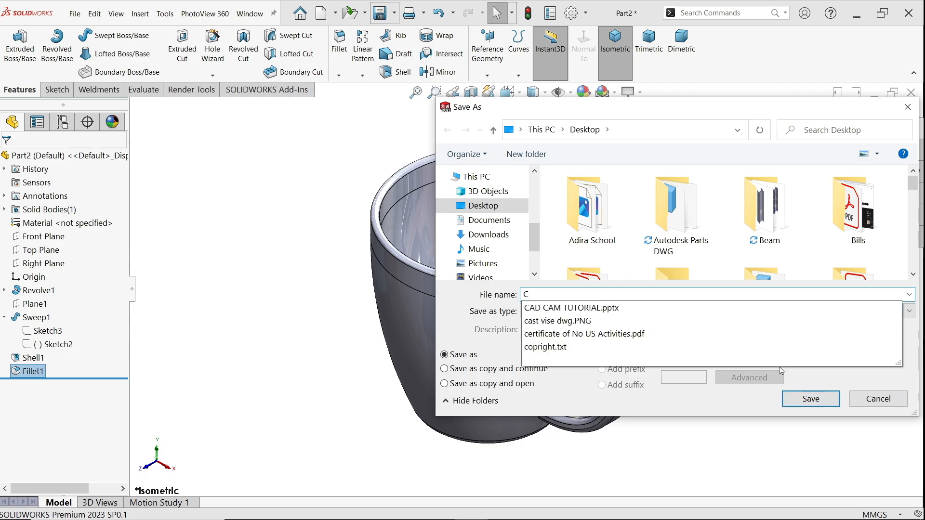
{"action": "type", "text": "up"}
{"action": "left_click", "coordinate": [786, 404]}
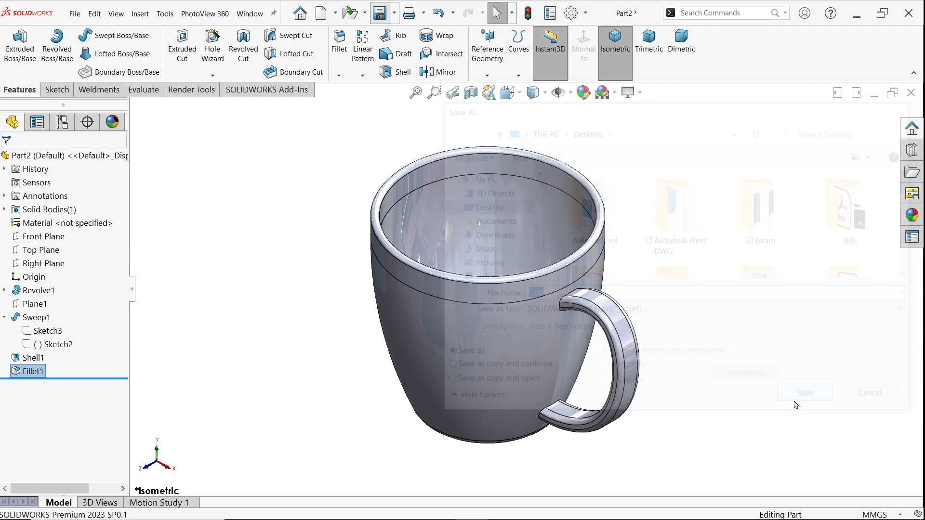
- Load the SOLIDWORKS Simulation add-in and bring up its commands
{"action": "left_click", "coordinate": [249, 92]}
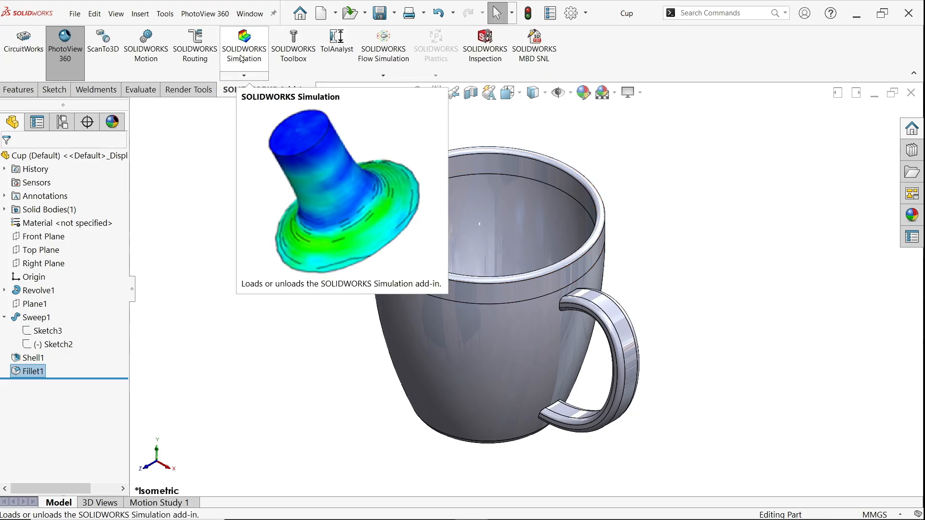
{"action": "left_click", "coordinate": [242, 57]}
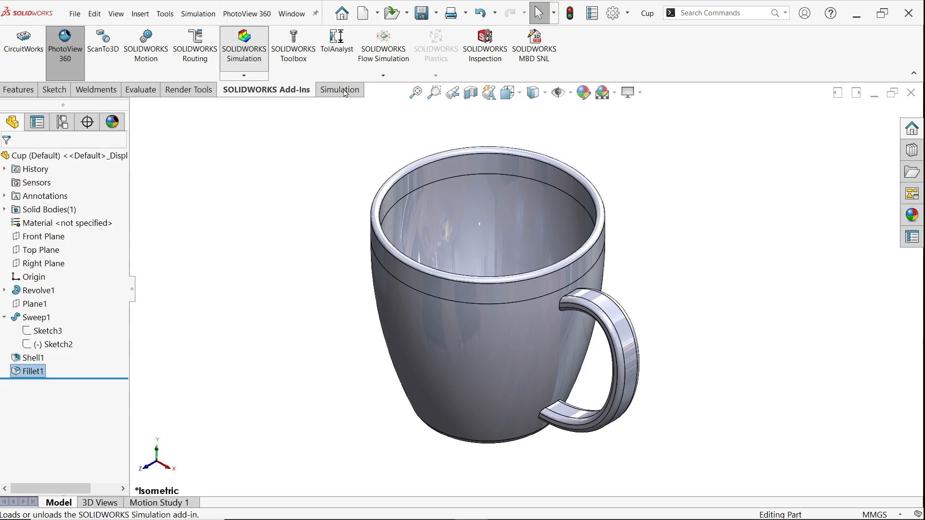
{"action": "left_click", "coordinate": [342, 92]}
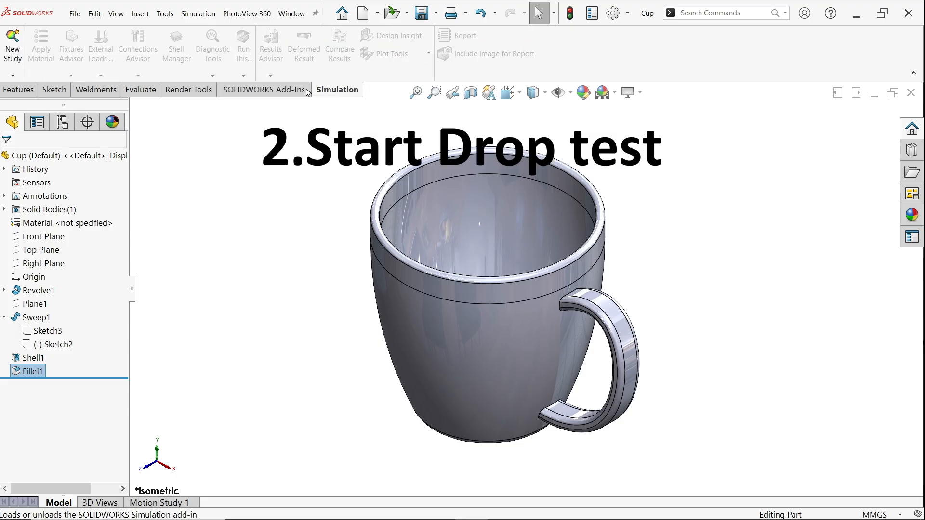
- Create a new Drop Test simulation study named Cup Drop Test
{"action": "left_click", "coordinate": [13, 48]}
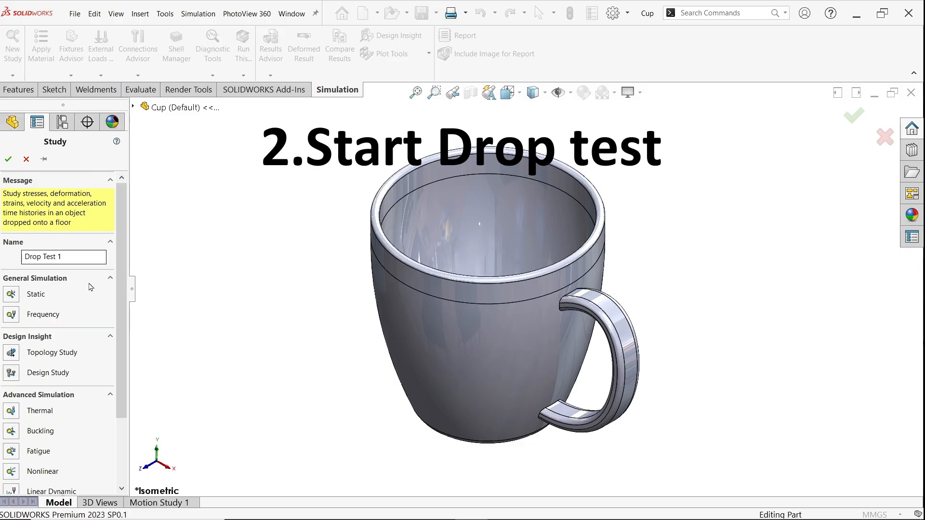
{"action": "left_click_drag", "start_coordinate": [123, 298], "coordinate": [126, 365]}
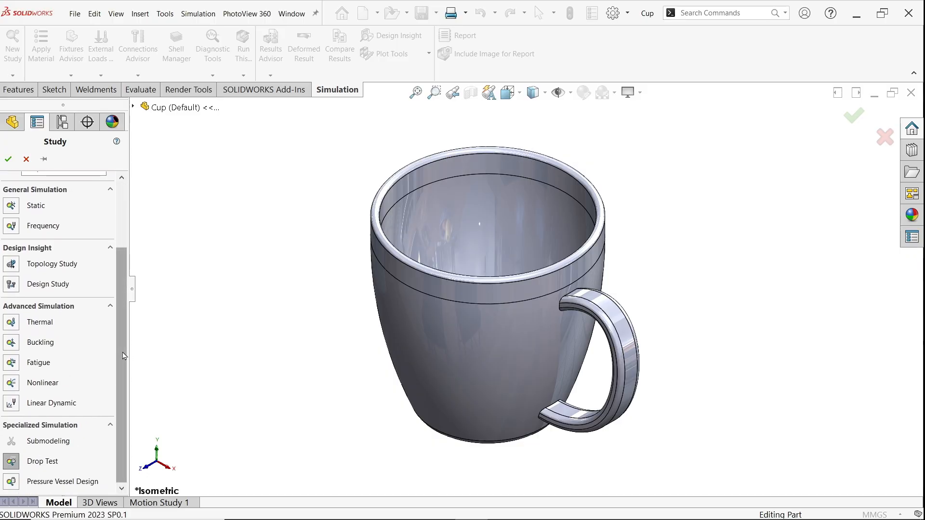
{"action": "scroll", "coordinate": [124, 355], "scroll_direction": "up", "scroll_amount": 3}
{"action": "left_click_drag", "start_coordinate": [77, 256], "coordinate": [2, 251]}
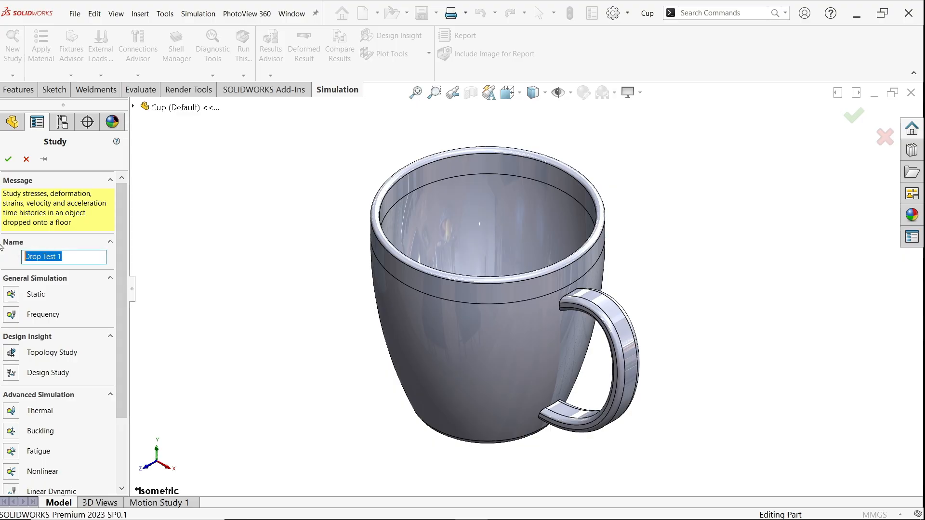
{"action": "type", "text": "Cup Drop"}
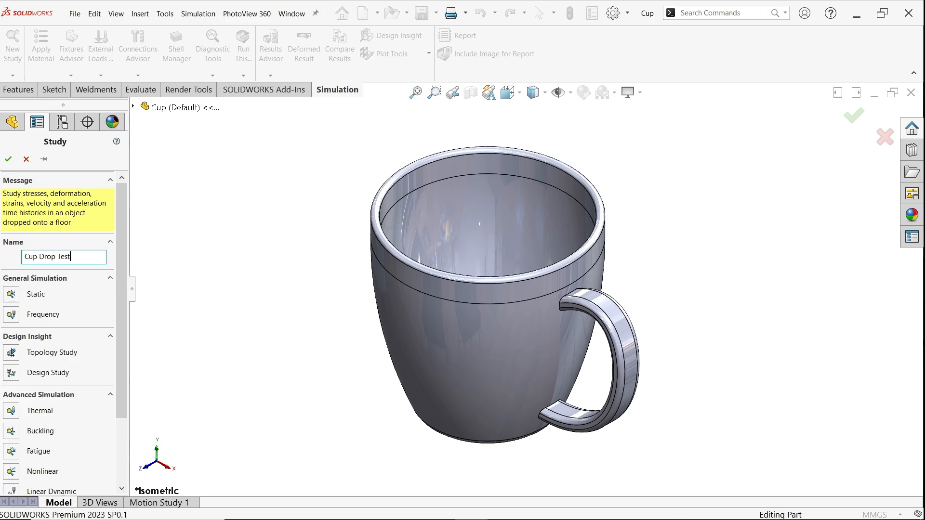
{"action": "left_click", "coordinate": [8, 159]}
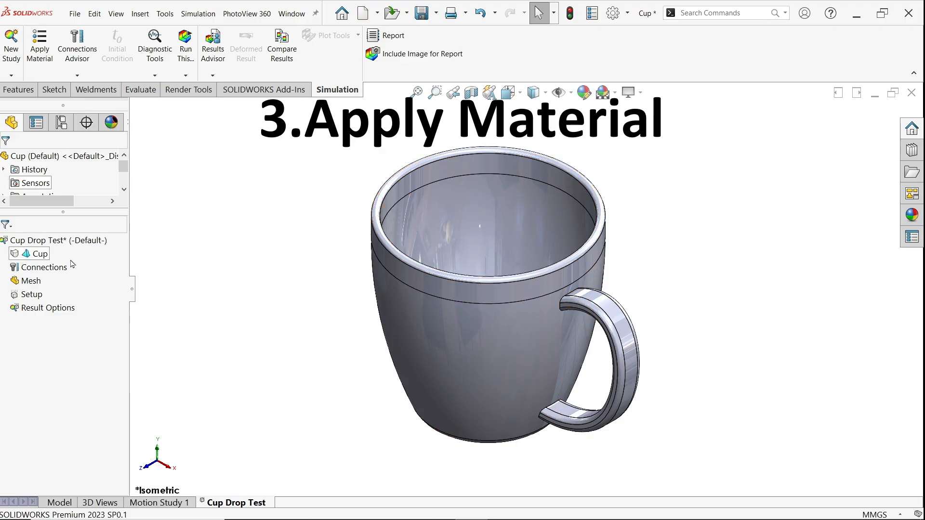
- Apply Ceramic Porcelain from the Other Non-metals materials to the cup body in the drop test study
{"action": "right_click", "coordinate": [35, 256]}
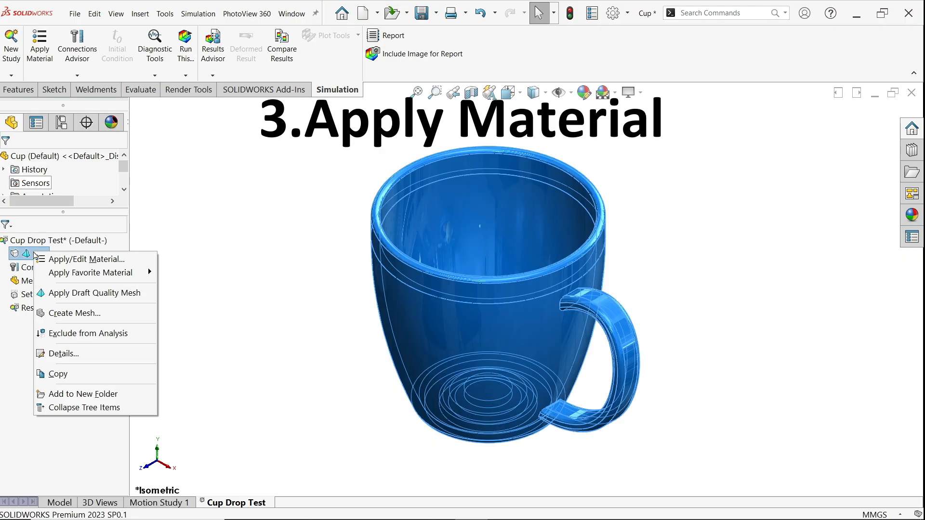
{"action": "left_click", "coordinate": [100, 262]}
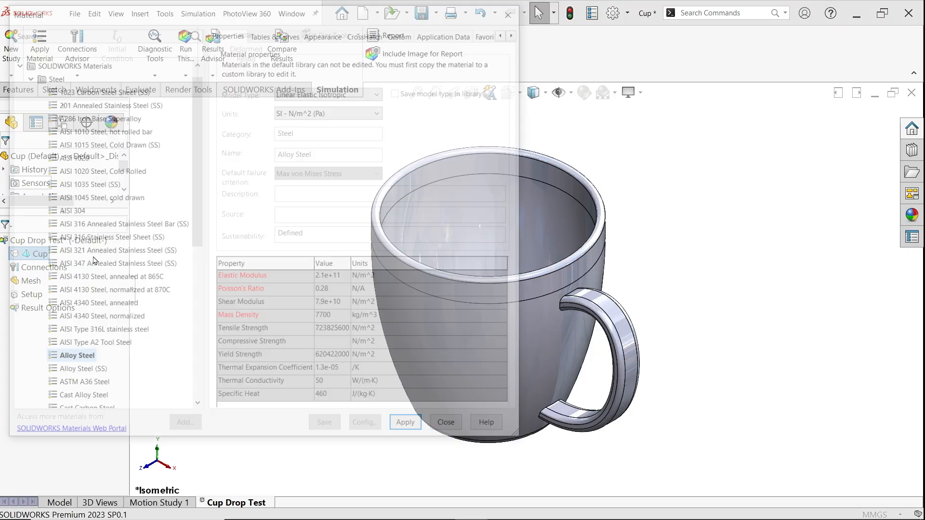
{"action": "left_click", "coordinate": [25, 76]}
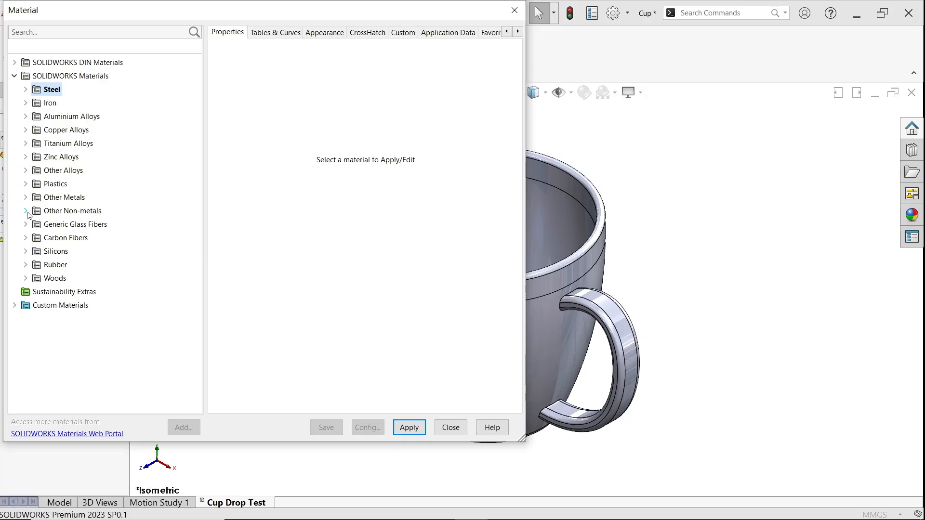
{"action": "left_click", "coordinate": [26, 211]}
{"action": "left_click", "coordinate": [84, 238]}
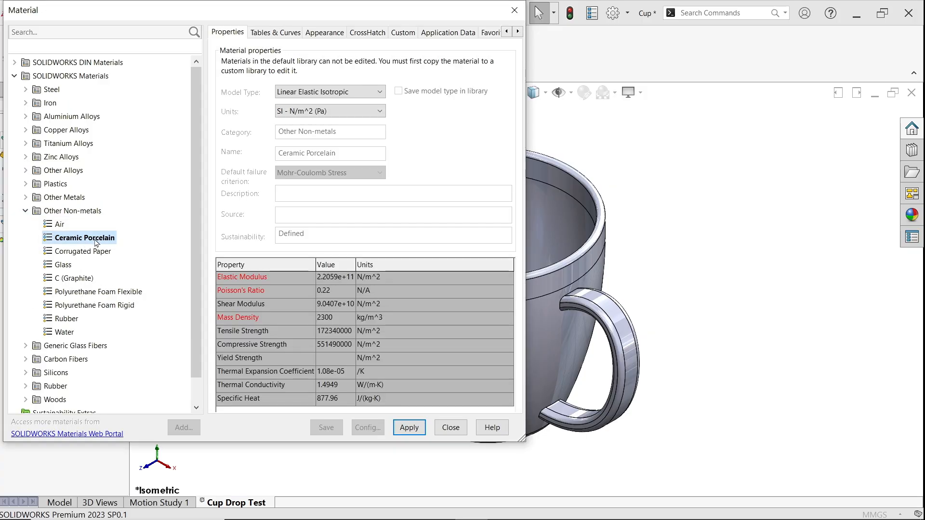
{"action": "left_click", "coordinate": [408, 428]}
{"action": "left_click", "coordinate": [451, 427]}
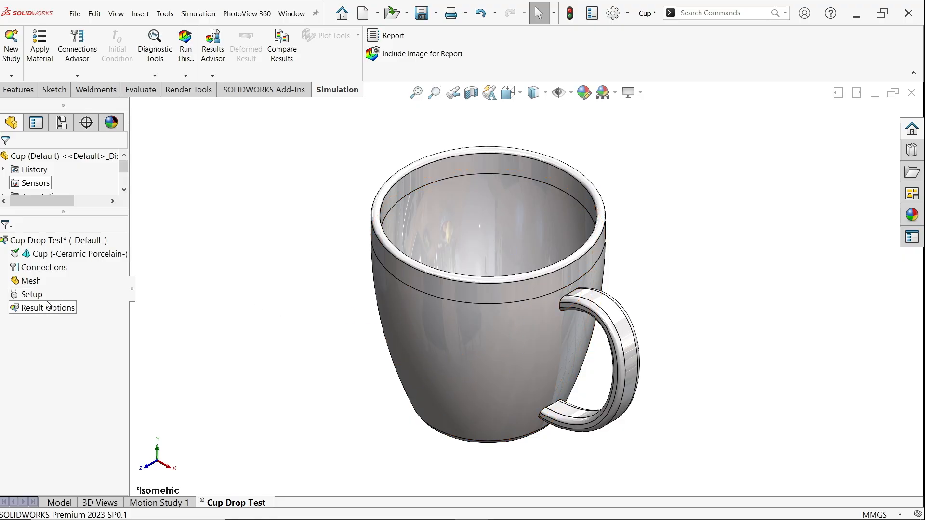
- Mesh the cup with a blended curvature-based mesh, using a 10 mm maximum and 1.2 mm minimum element size
{"action": "right_click", "coordinate": [28, 285]}
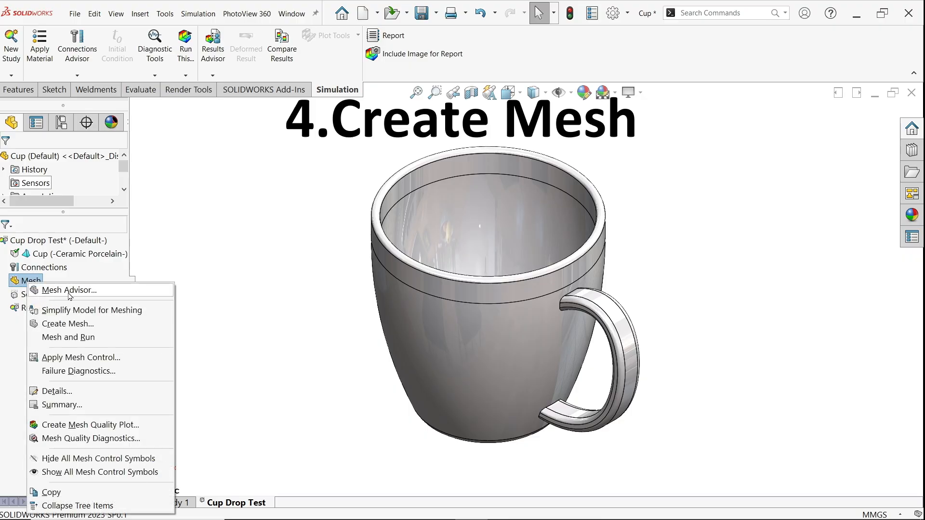
{"action": "left_click", "coordinate": [71, 327]}
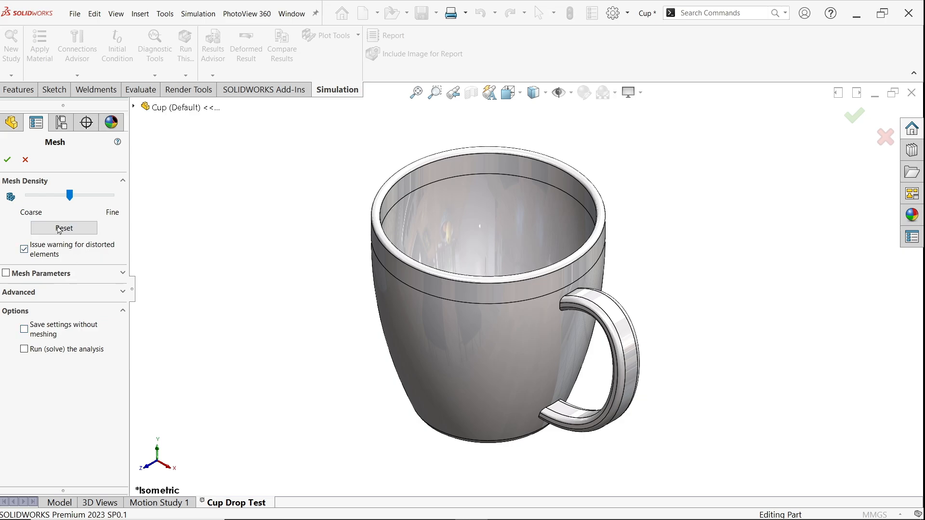
{"action": "left_click", "coordinate": [80, 274]}
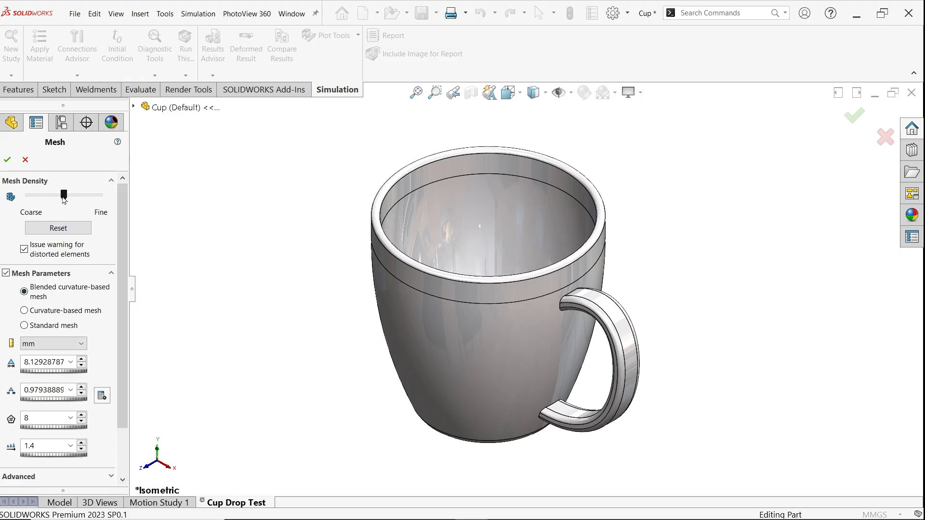
{"action": "left_click_drag", "start_coordinate": [64, 199], "coordinate": [57, 200]}
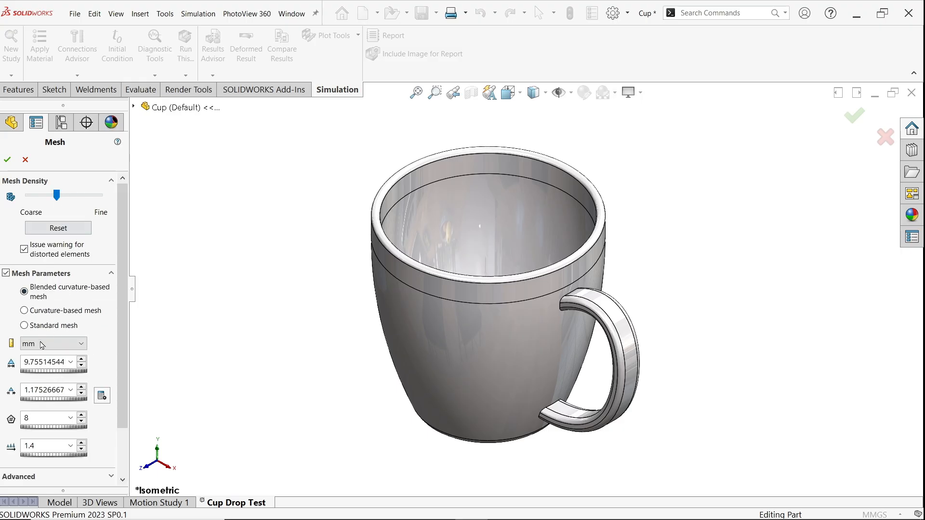
{"action": "left_click_drag", "start_coordinate": [26, 362], "coordinate": [61, 364]}
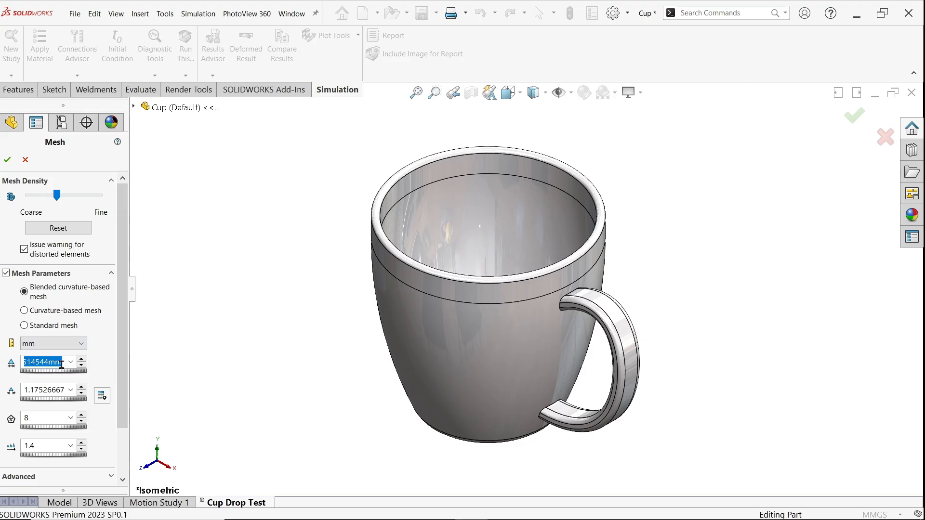
{"action": "type", "text": "10"}
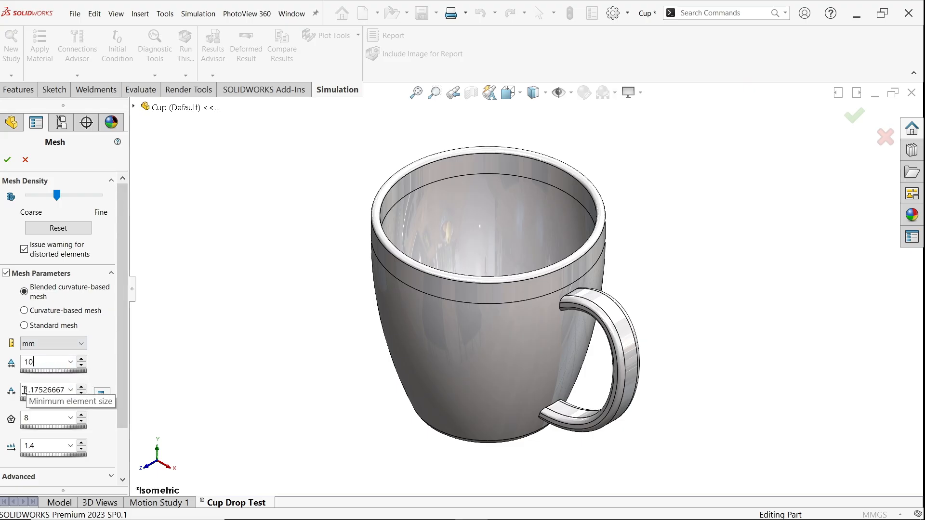
{"action": "left_click", "coordinate": [25, 389]}
{"action": "double_click", "coordinate": [62, 391]}
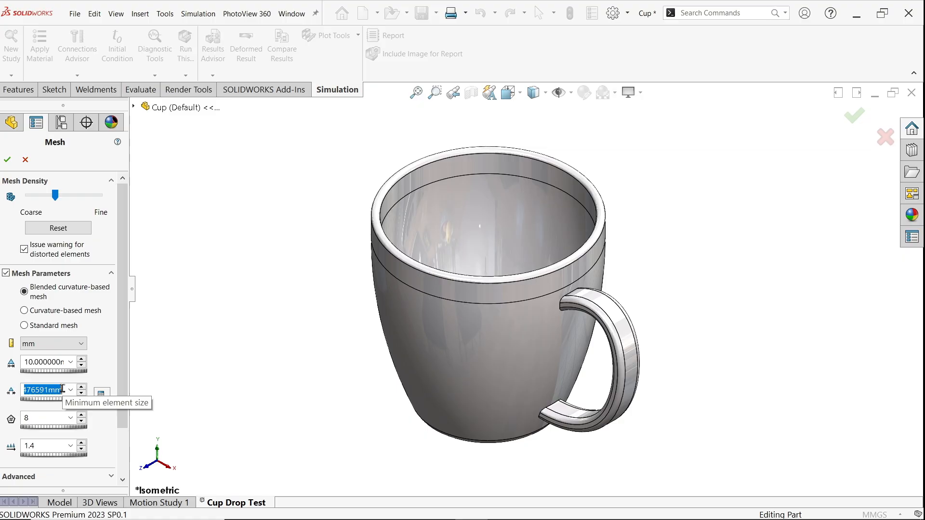
{"action": "type", "text": "1.2"}
{"action": "left_click", "coordinate": [325, 345]}
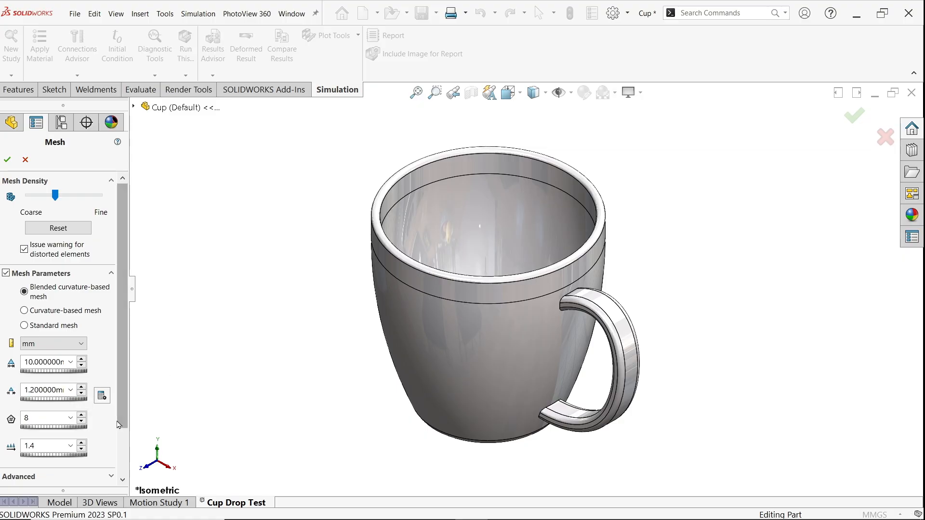
{"action": "left_click", "coordinate": [7, 160]}
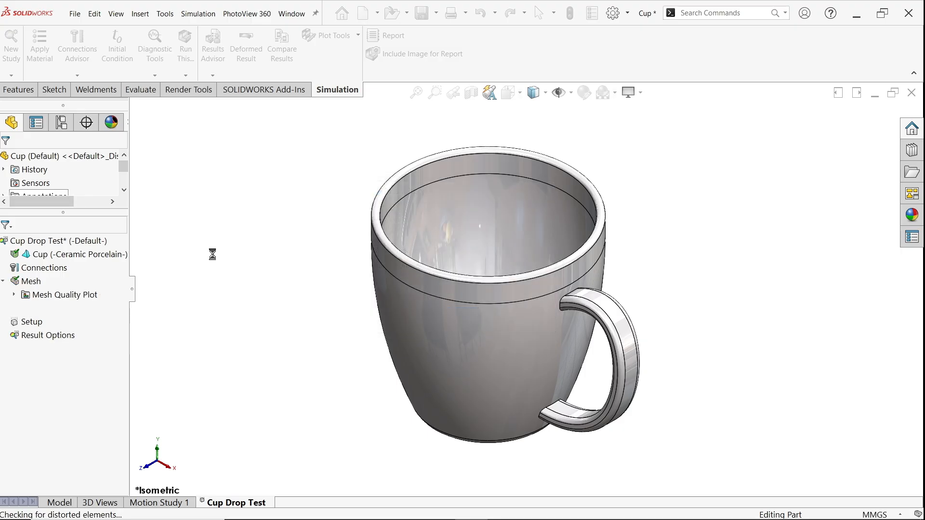
{"action": "middle_click_drag", "start_coordinate": [250, 263], "coordinate": [252, 289]}
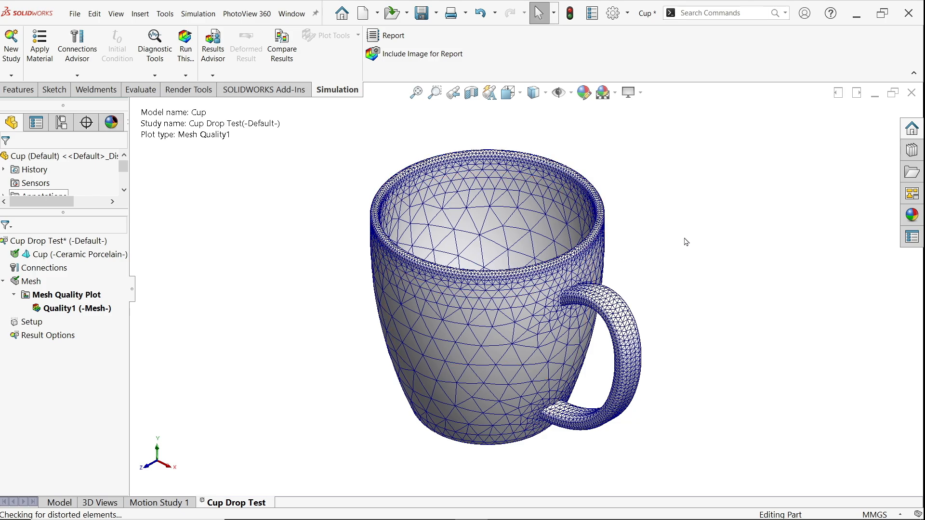
- Define the drop test setup with the Right Plane as gravity reference, and check the gravity arrow's direction on the cup
{"action": "right_click", "coordinate": [26, 325]}
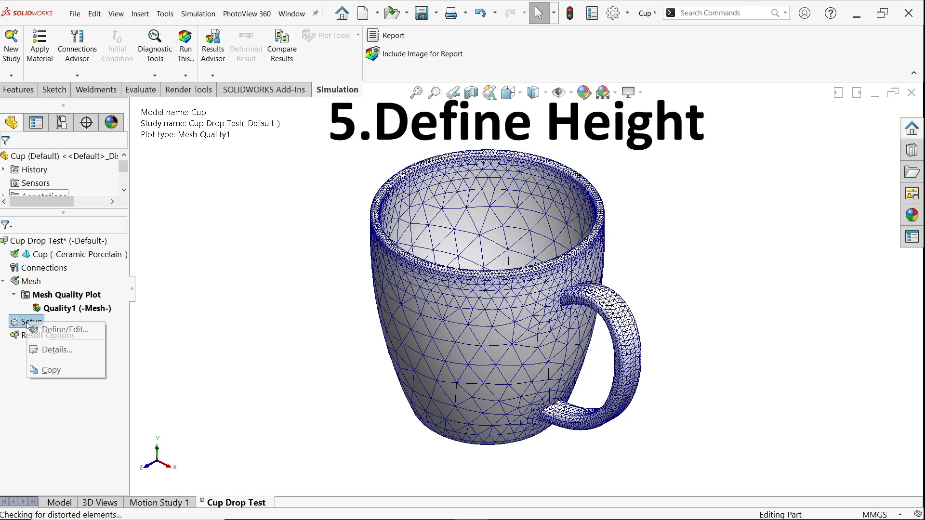
{"action": "left_click", "coordinate": [63, 332]}
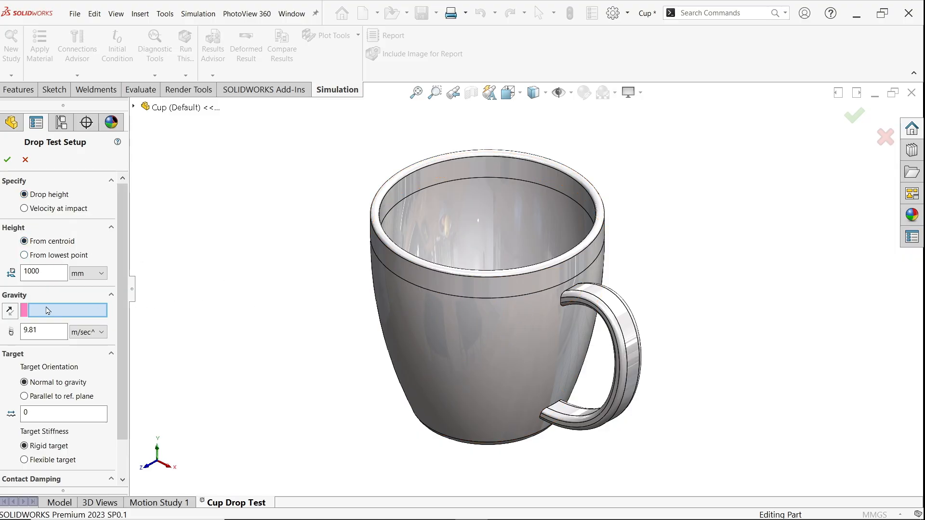
{"action": "left_click", "coordinate": [134, 106]}
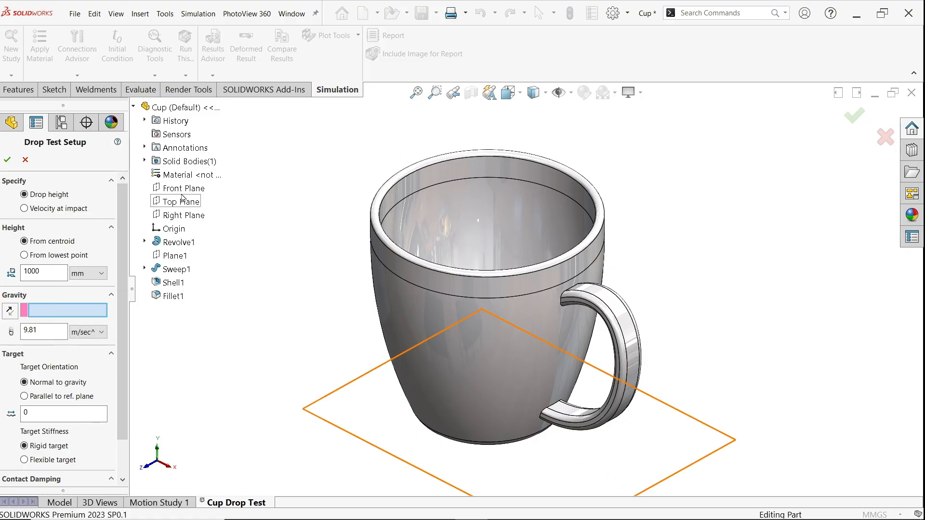
{"action": "left_click", "coordinate": [182, 216]}
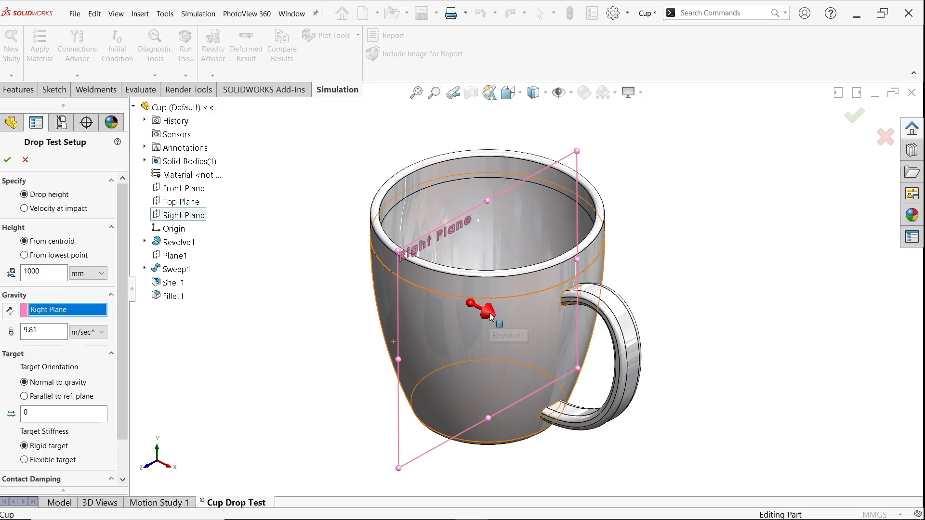
{"action": "middle_click_drag", "start_coordinate": [612, 192], "coordinate": [656, 126]}
{"action": "scroll", "coordinate": [578, 332], "scroll_direction": "down", "scroll_amount": 2}
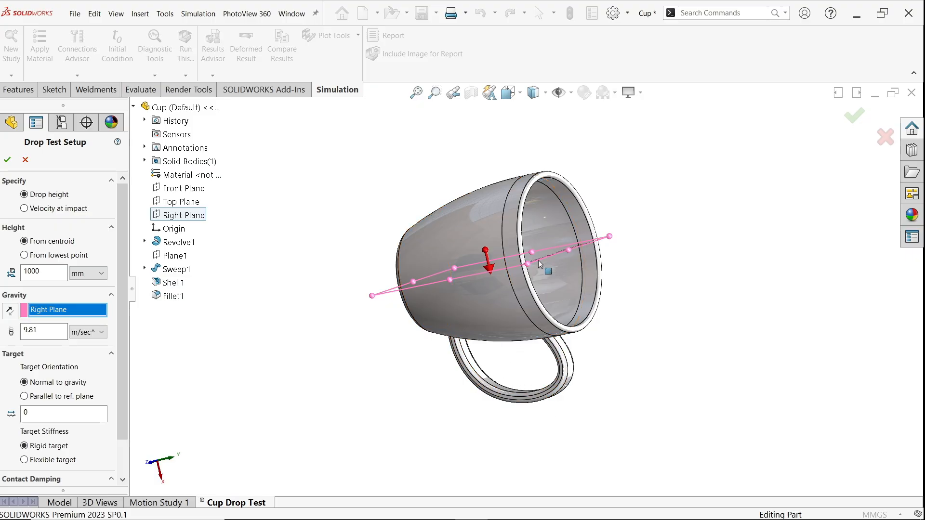
{"action": "middle_click_drag", "start_coordinate": [665, 256], "coordinate": [585, 306]}
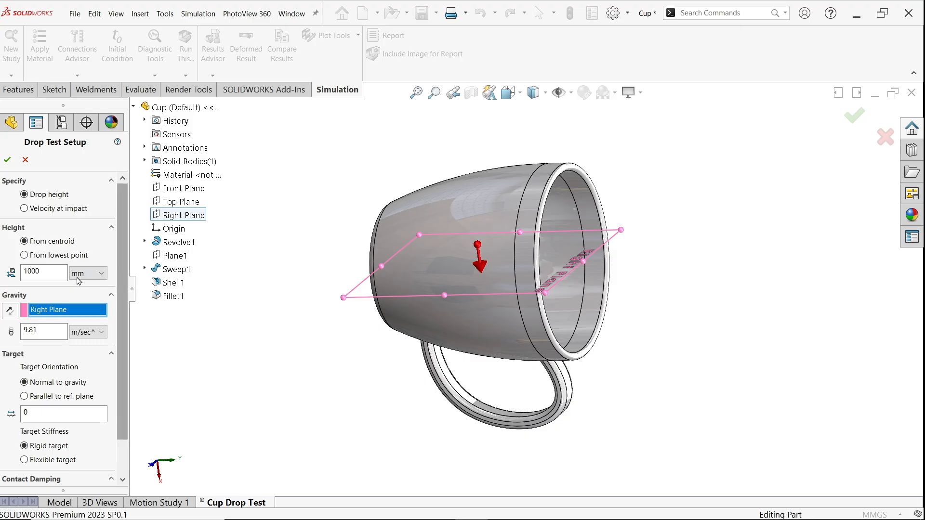
- Set the drop height from the centroid to 3000 mm, accept the setup and run the drop test study
{"action": "left_click", "coordinate": [42, 270]}
{"action": "type", "text": "30"}
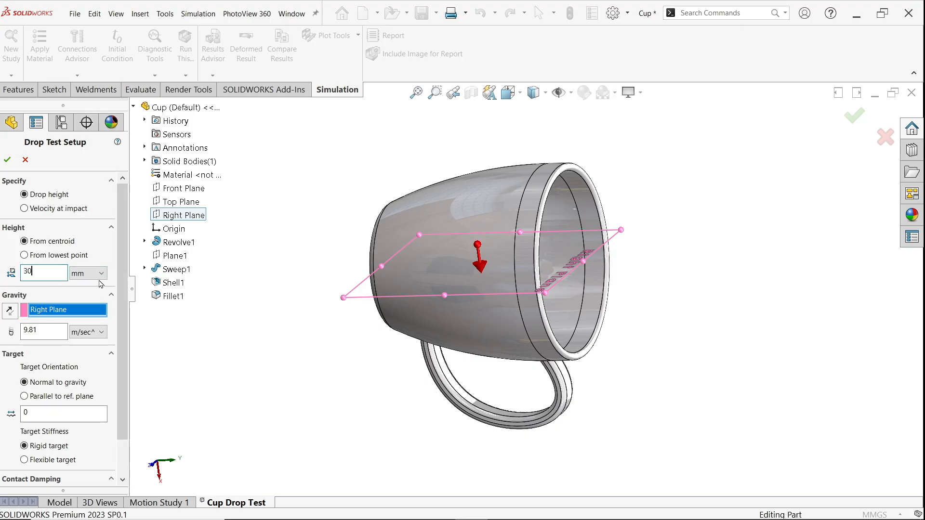
{"action": "type", "text": "00"}
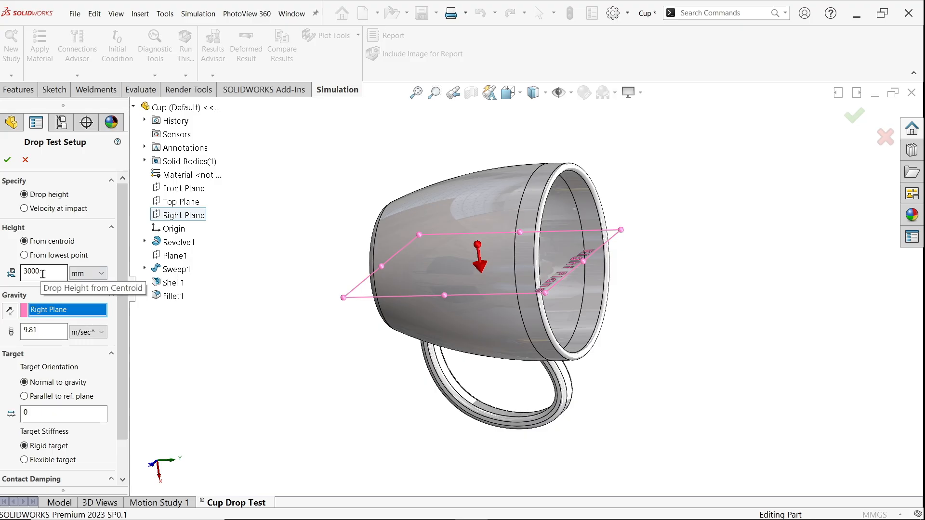
{"action": "left_click", "coordinate": [7, 159]}
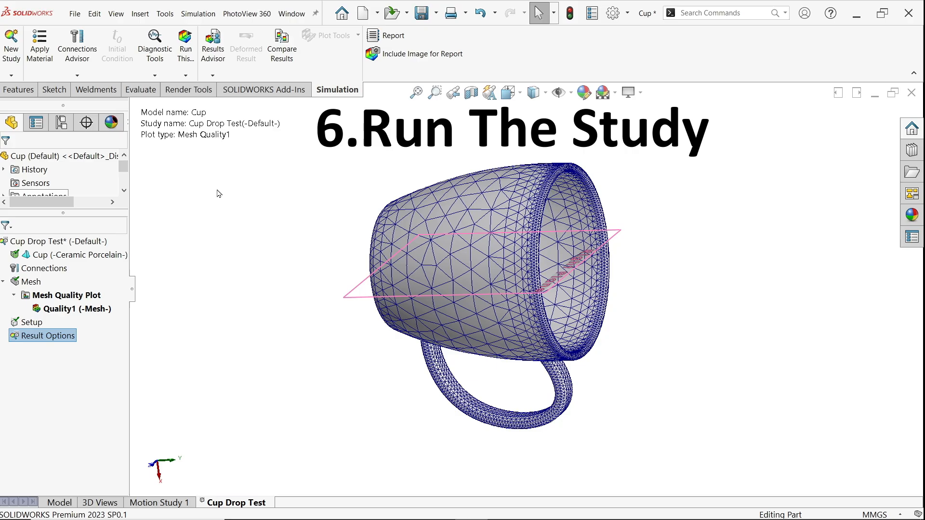
{"action": "left_click", "coordinate": [186, 49]}
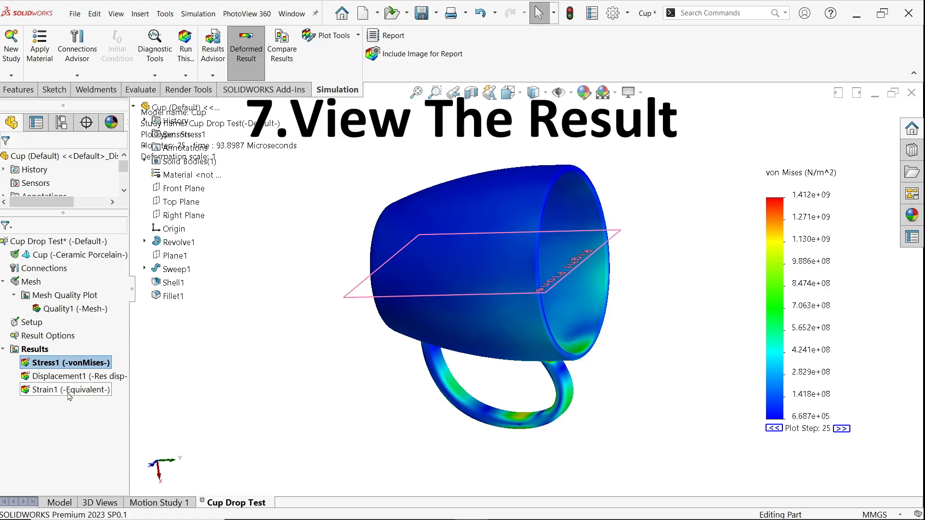
- Show the resultant displacement plot and turn on its minimum and maximum annotations
{"action": "double_click", "coordinate": [70, 376]}
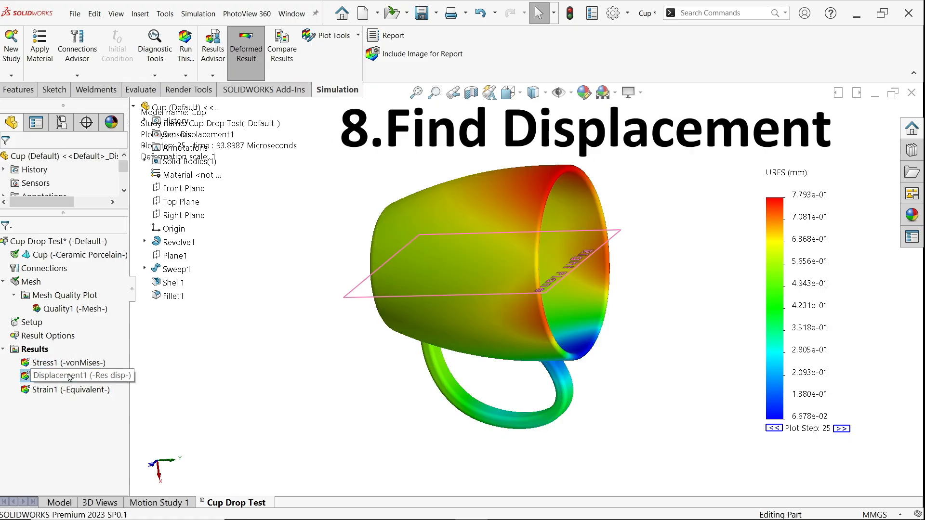
{"action": "right_click", "coordinate": [77, 381]}
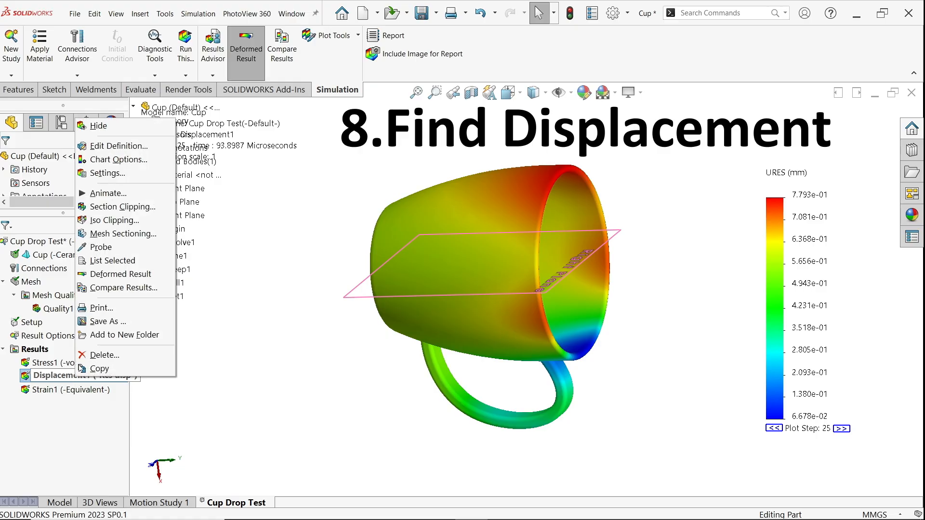
{"action": "left_click", "coordinate": [128, 147]}
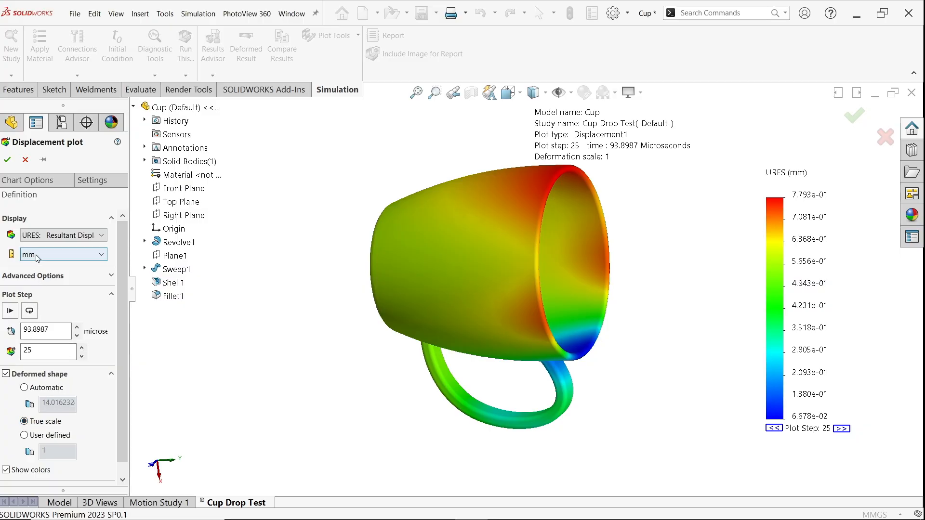
{"action": "left_click", "coordinate": [27, 180]}
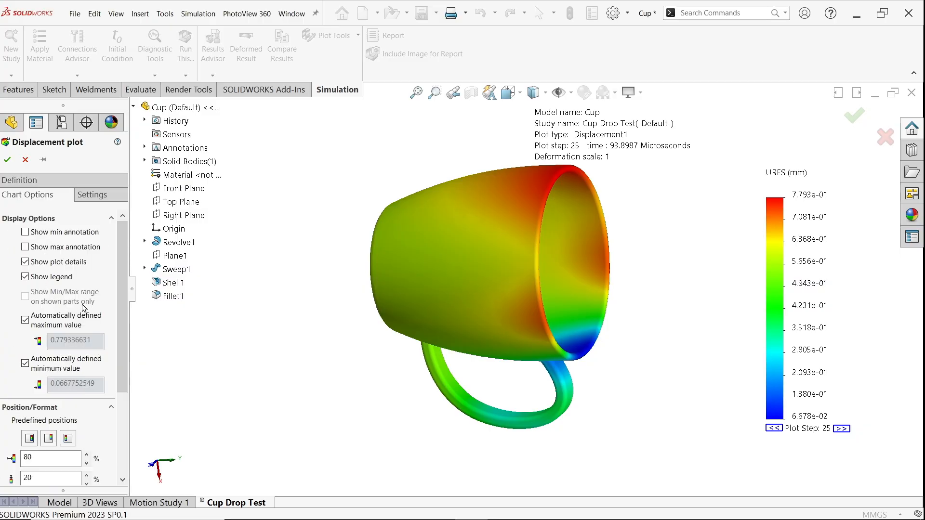
{"action": "left_click", "coordinate": [57, 233]}
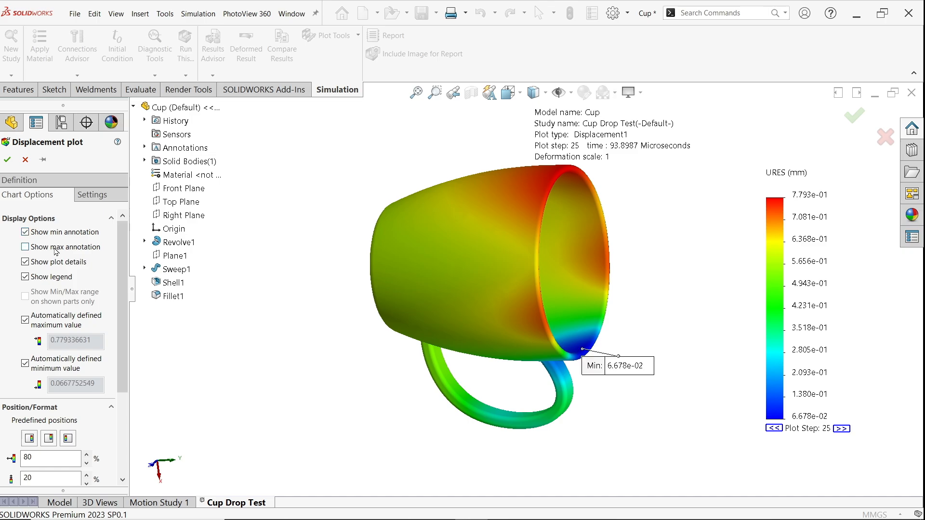
{"action": "left_click", "coordinate": [57, 248]}
- Set the displacement plot's number format to floating and accept the plot settings
{"action": "scroll", "coordinate": [120, 310], "scroll_direction": "down", "scroll_amount": 3}
{"action": "scroll", "coordinate": [120, 333], "scroll_direction": "down", "scroll_amount": 3}
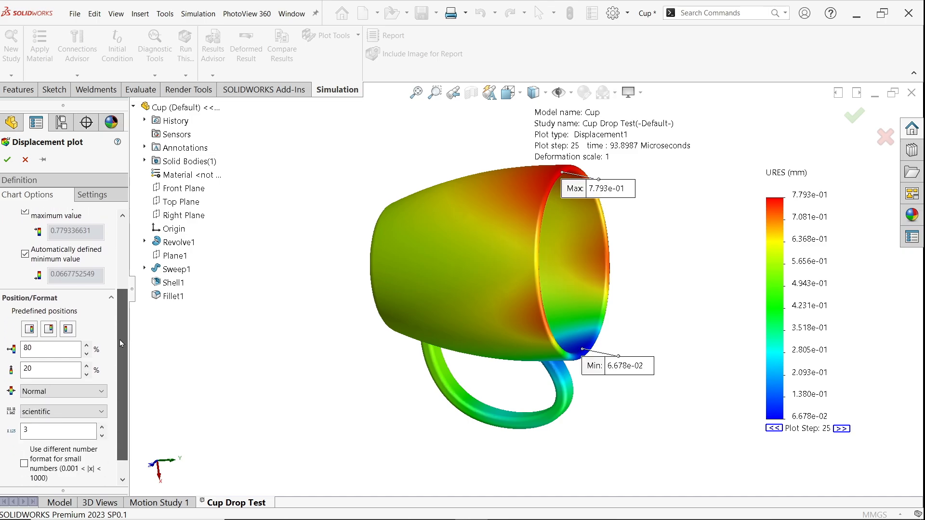
{"action": "left_click", "coordinate": [57, 391]}
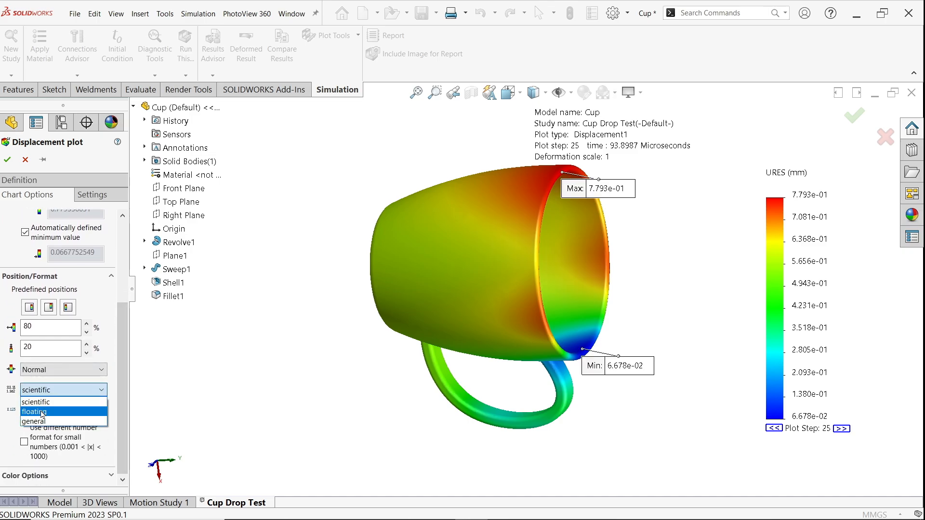
{"action": "left_click", "coordinate": [43, 412]}
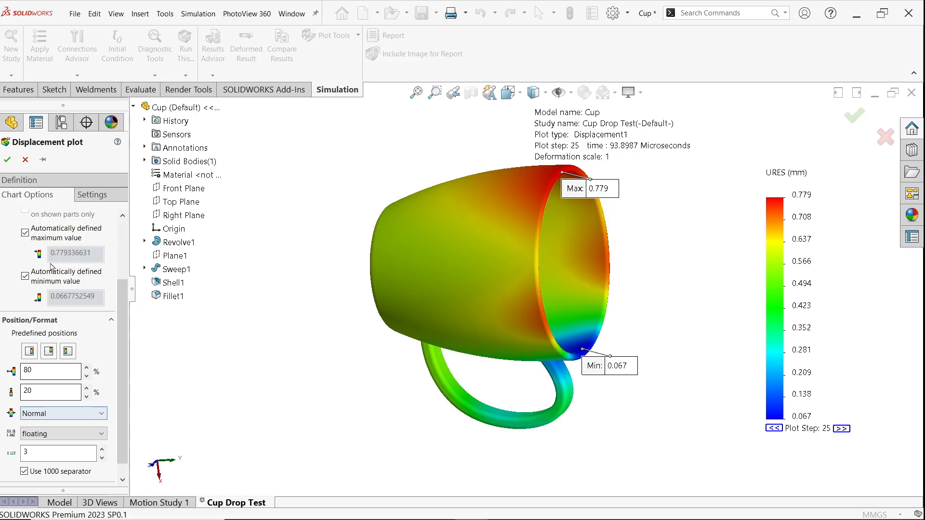
{"action": "left_click", "coordinate": [9, 160]}
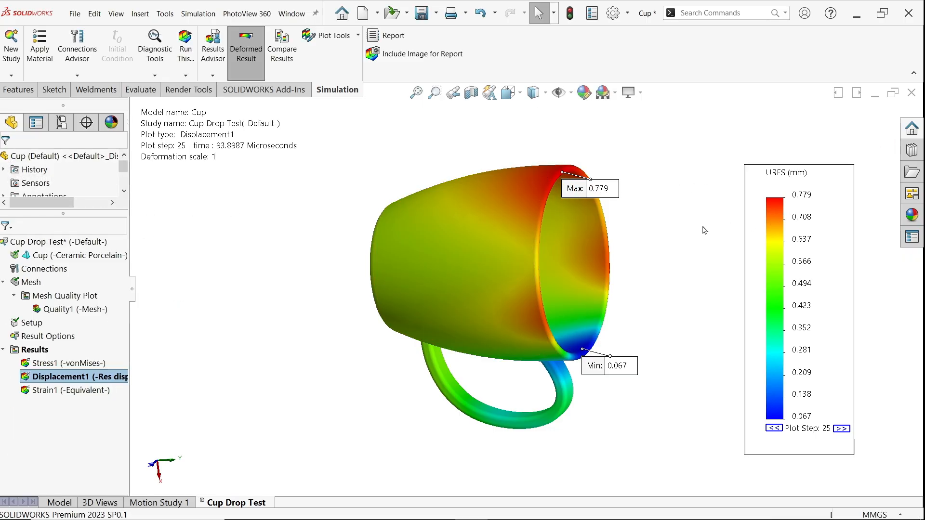
- Animate the displacement plot, slow the playback to a speed of 66, watch the drop and close the animation
{"action": "right_click", "coordinate": [69, 379]}
{"action": "left_click", "coordinate": [100, 193]}
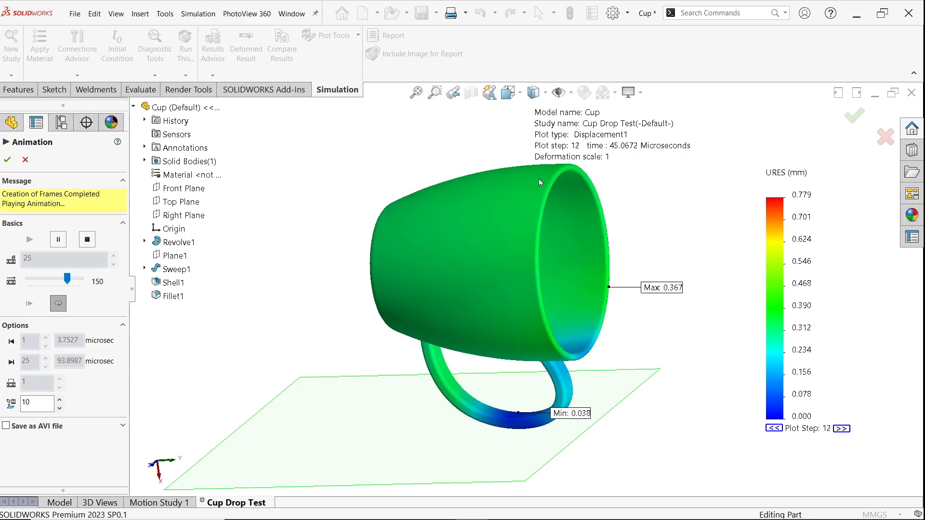
{"action": "left_click_drag", "start_coordinate": [67, 282], "coordinate": [57, 285]}
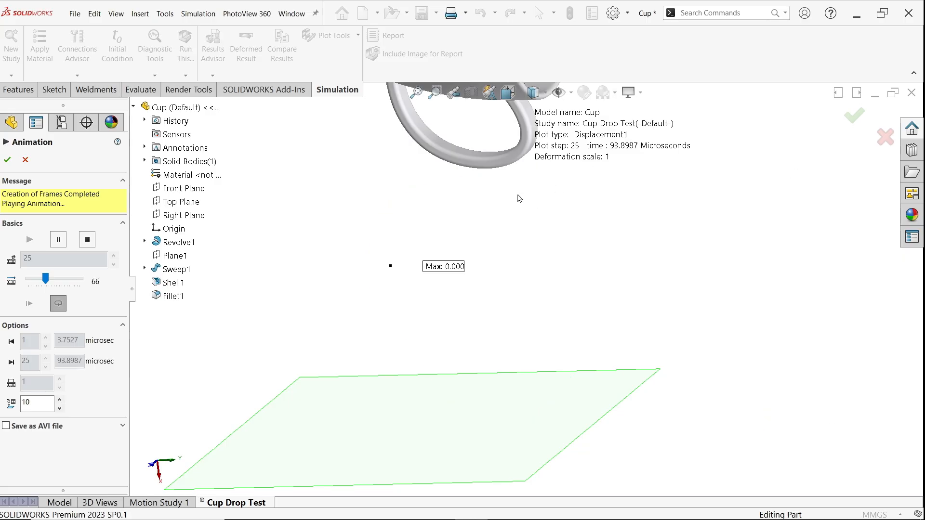
{"action": "left_click", "coordinate": [8, 160]}
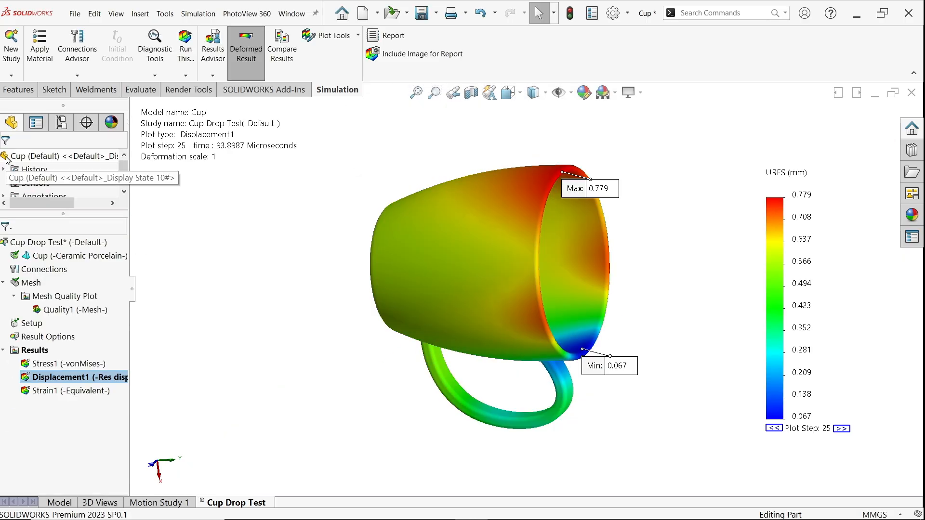
- Show the von Mises stress plot, animate it at a speed of 45, watch the impact and close the animation
{"action": "left_click", "coordinate": [47, 367]}
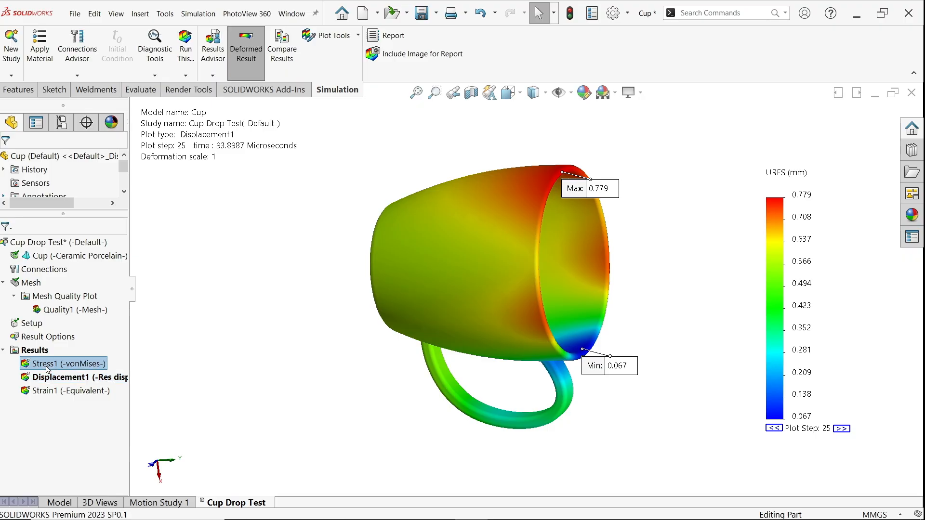
{"action": "double_click", "coordinate": [47, 367]}
{"action": "right_click", "coordinate": [47, 367]}
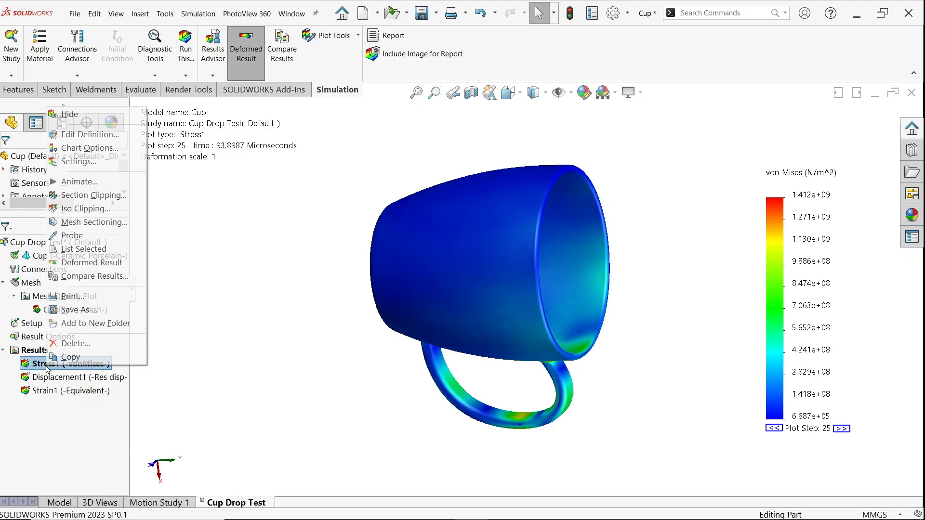
{"action": "left_click", "coordinate": [72, 183]}
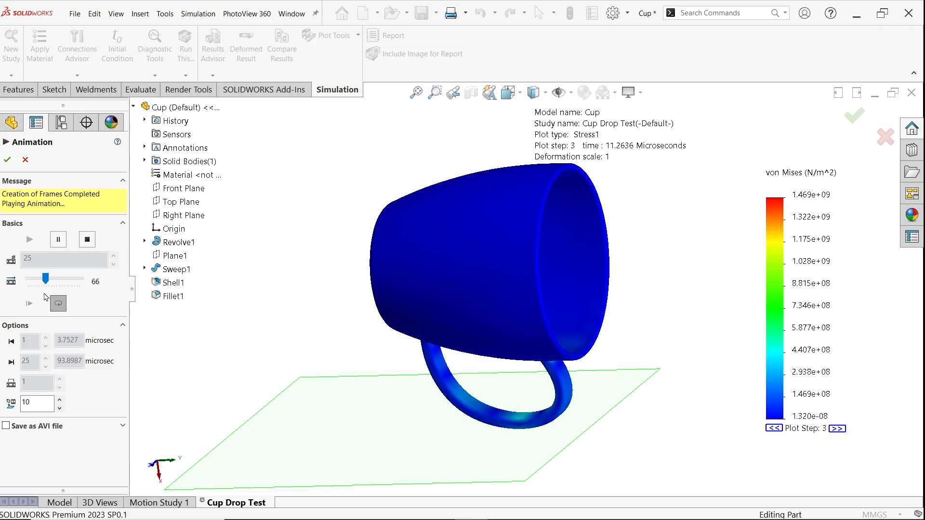
{"action": "left_click_drag", "start_coordinate": [46, 279], "coordinate": [40, 281]}
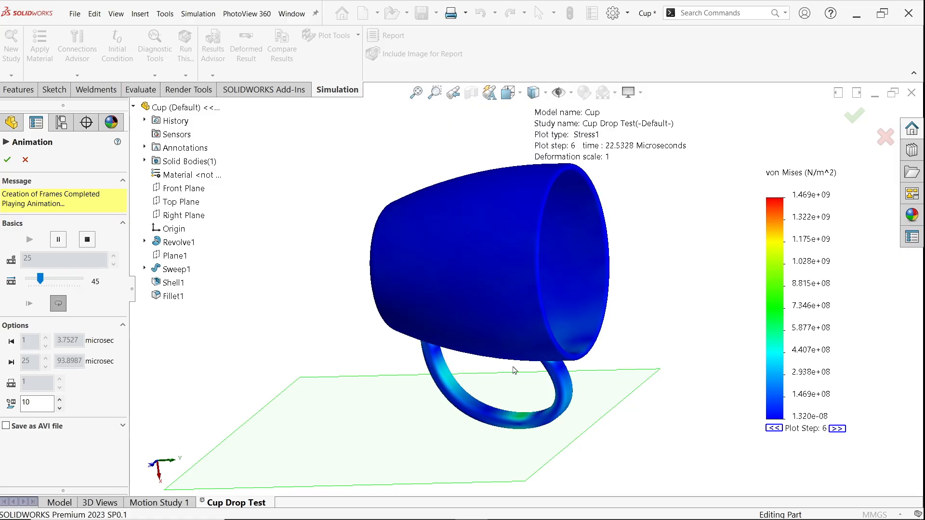
{"action": "left_click", "coordinate": [8, 162]}
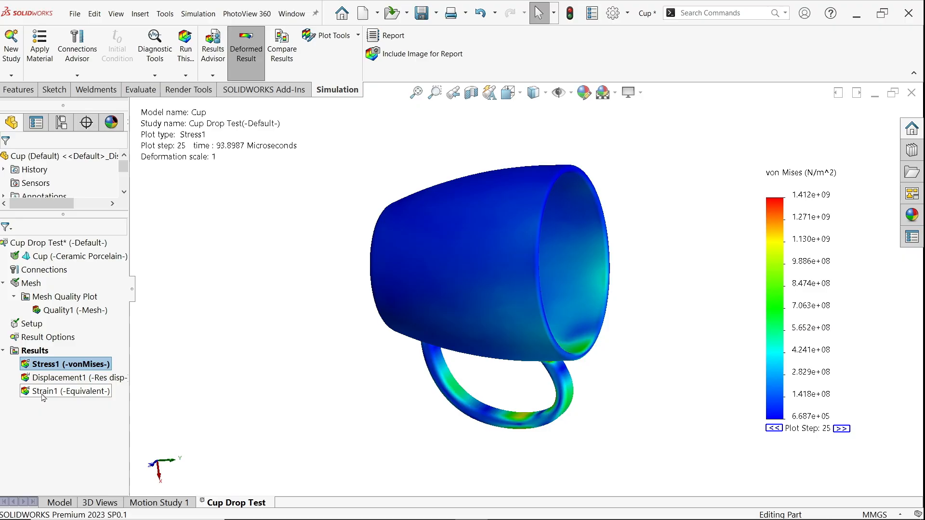
- Return to the displacement plot and move the Max and Min callouts away from the cup's rim
{"action": "right_click", "coordinate": [52, 379]}
{"action": "left_click", "coordinate": [76, 388]}
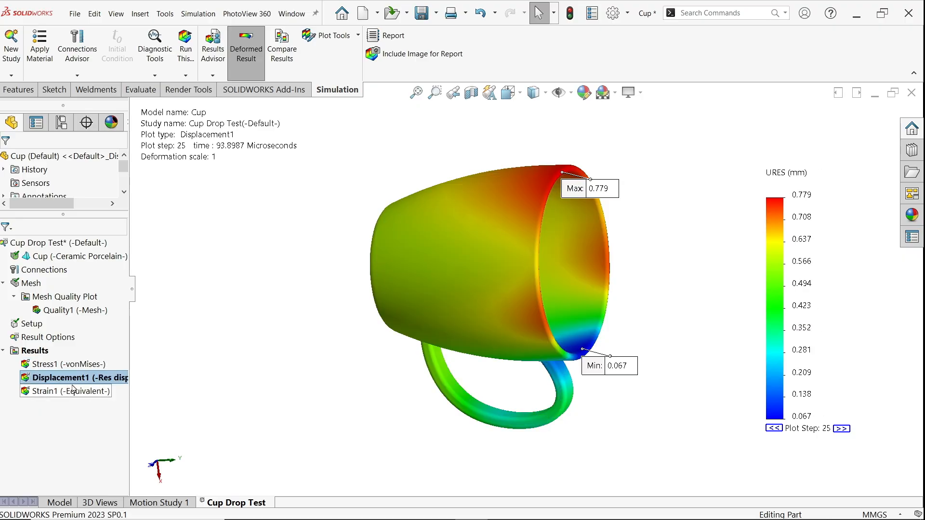
{"action": "left_click", "coordinate": [252, 57]}
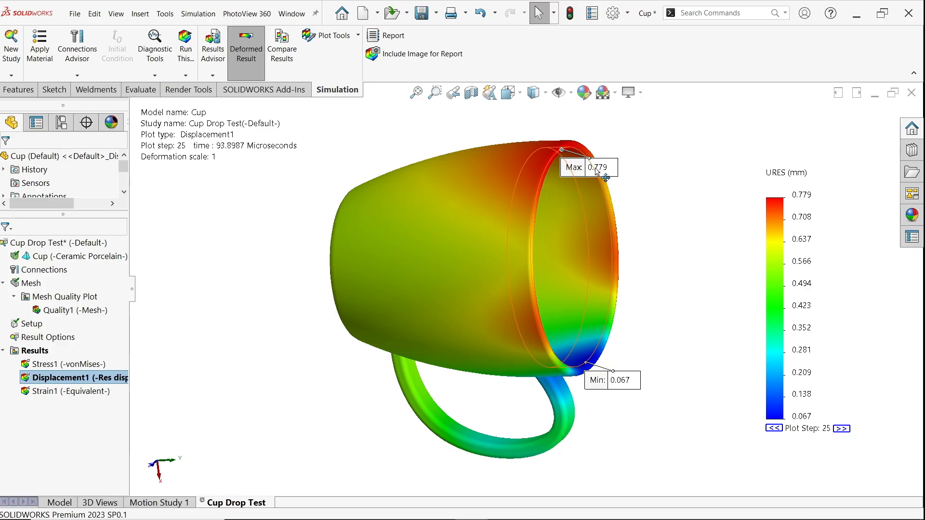
{"action": "left_click_drag", "start_coordinate": [601, 167], "coordinate": [648, 119]}
{"action": "left_click_drag", "start_coordinate": [619, 386], "coordinate": [643, 397]}
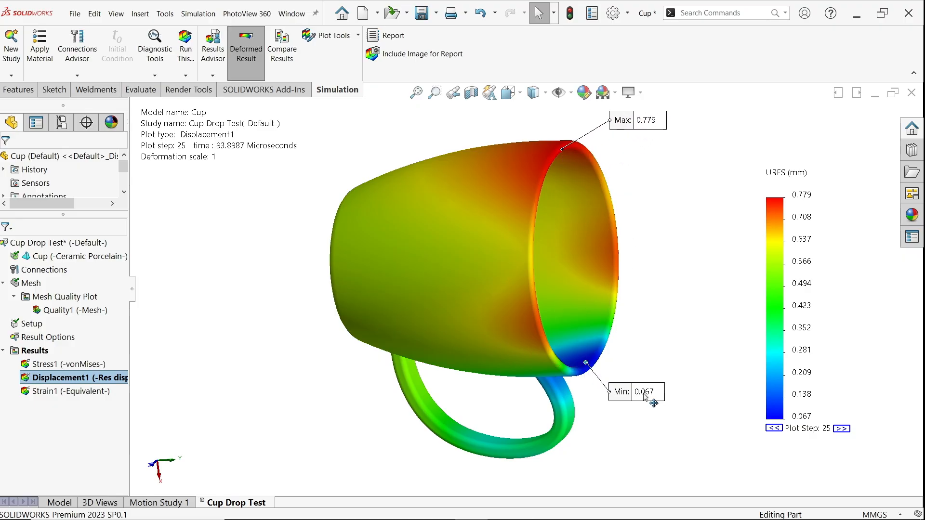
- Compare the cup's deformed and undeformed shapes in the displacement plot by toggling Deformed Result, ending with it off
{"action": "left_click", "coordinate": [251, 56]}
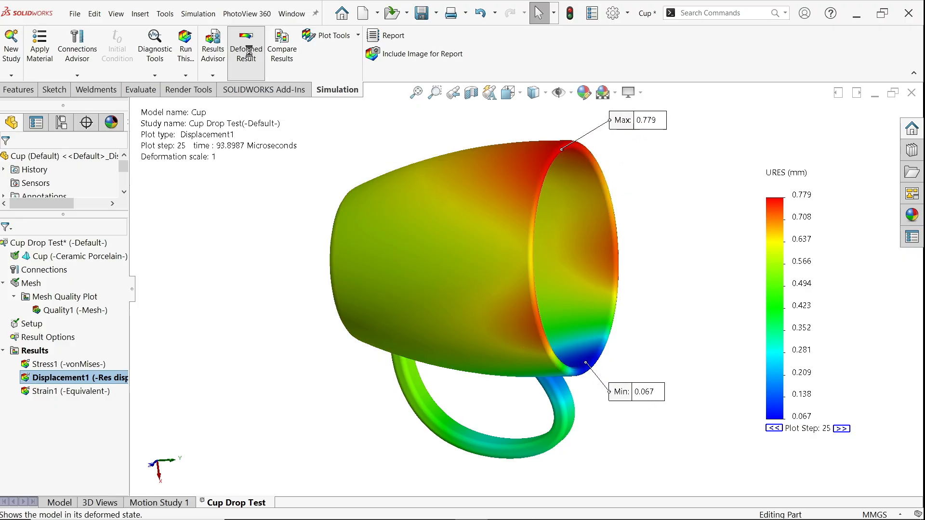
{"action": "left_click", "coordinate": [251, 55]}
{"action": "left_click", "coordinate": [251, 55]}
{"action": "left_click", "coordinate": [251, 55]}
{"action": "left_click", "coordinate": [251, 55]}
{"action": "left_click", "coordinate": [250, 55]}
{"action": "left_click", "coordinate": [251, 56]}
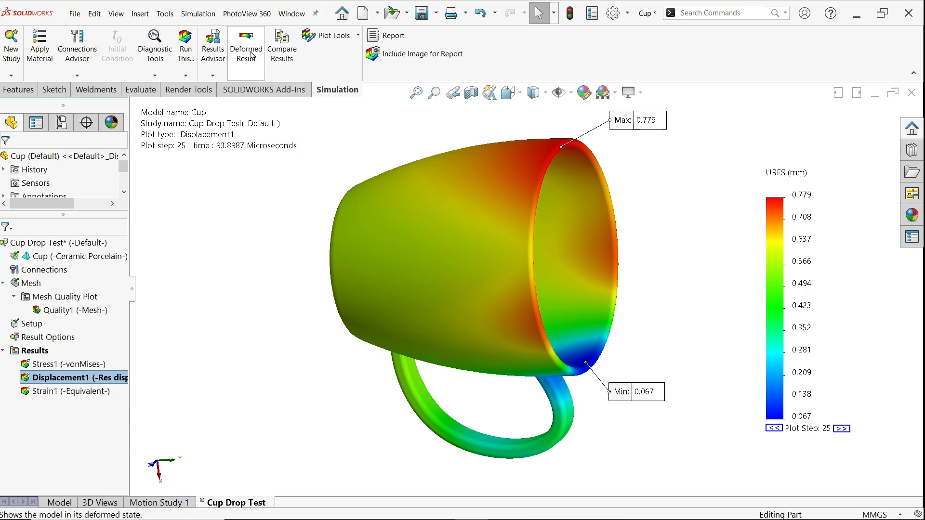
{"action": "left_click", "coordinate": [251, 55]}
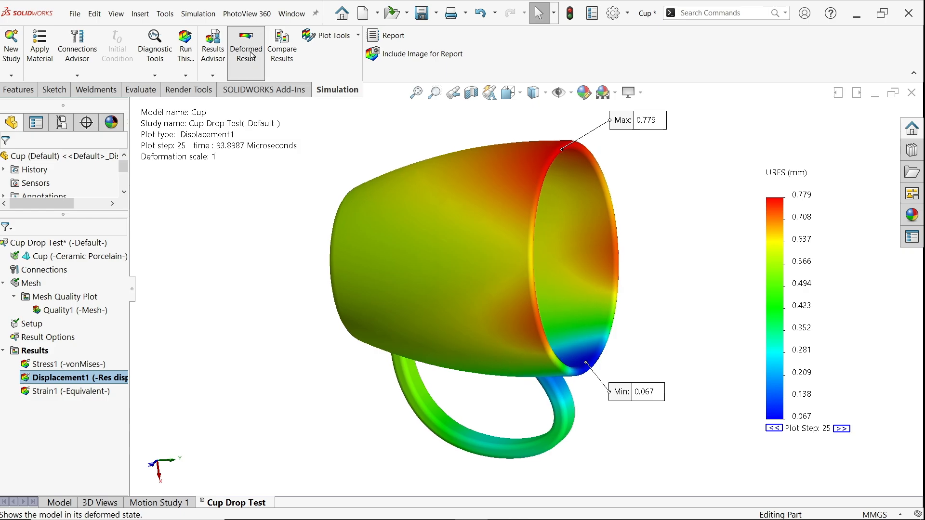
{"action": "left_click", "coordinate": [251, 55]}
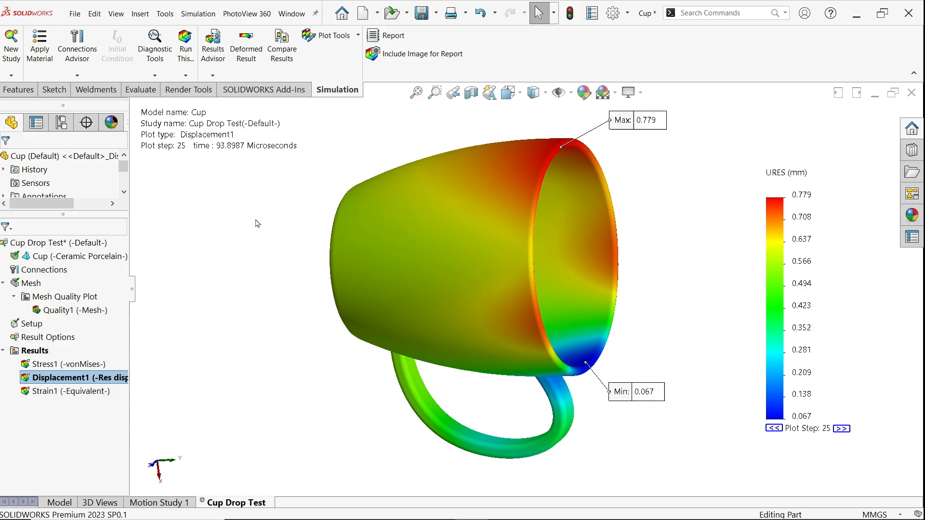